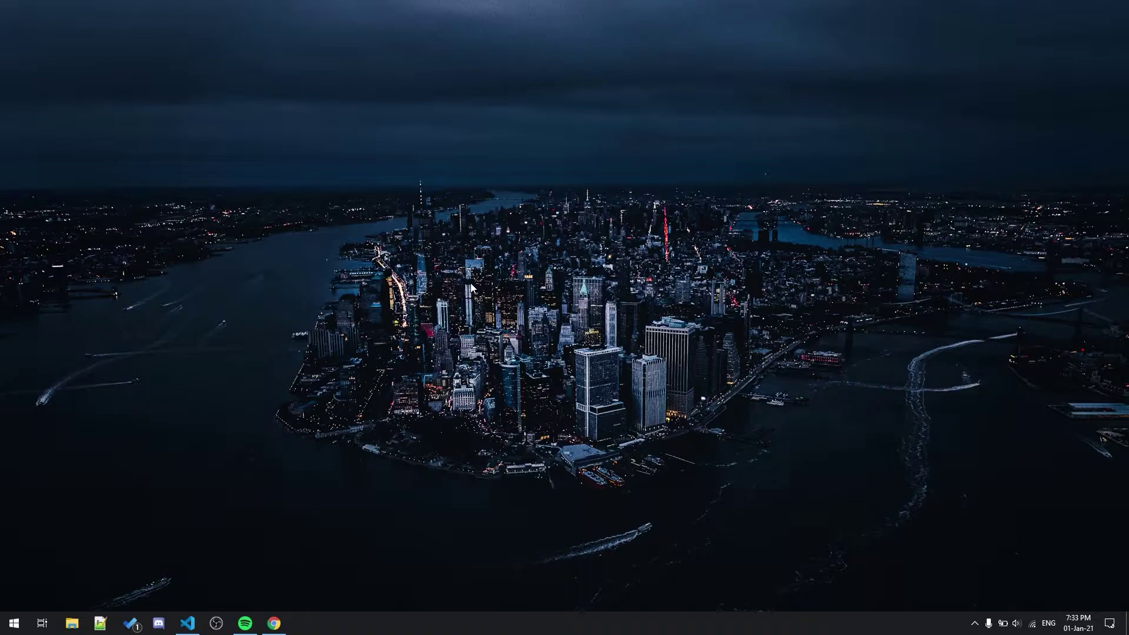
Step: Restore the VS Code window showing the elearning project's about.html and terminal
{"action": "left_click", "coordinate": [188, 625]}
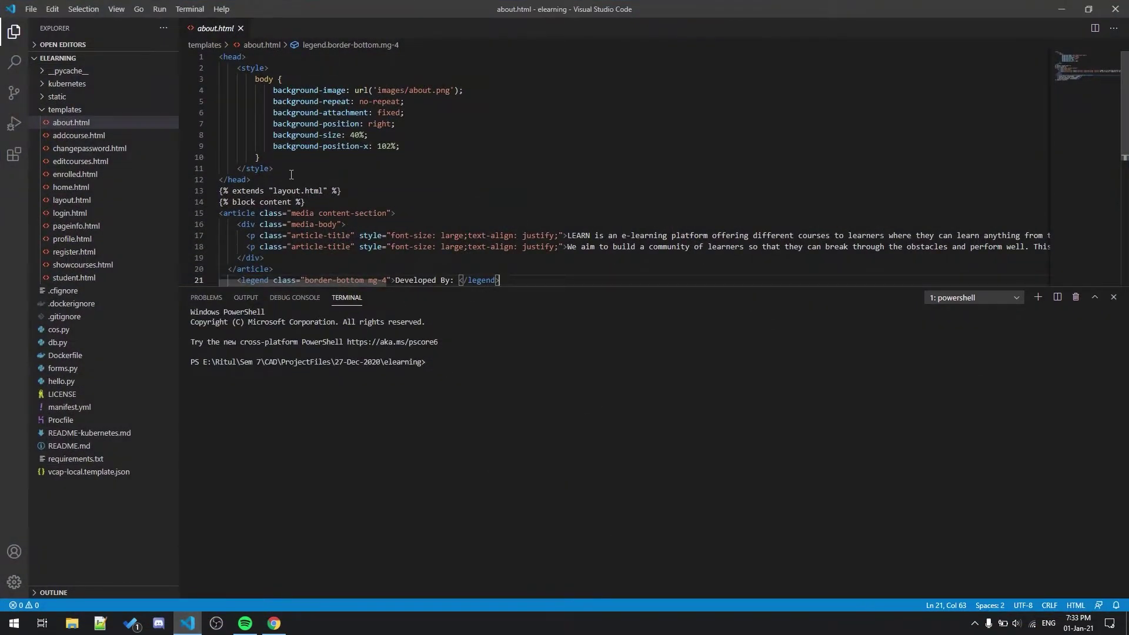
Step: Run python .\hello.py in the VS Code terminal to start the Flask app, then minimize the editor
{"action": "left_click", "coordinate": [482, 370]}
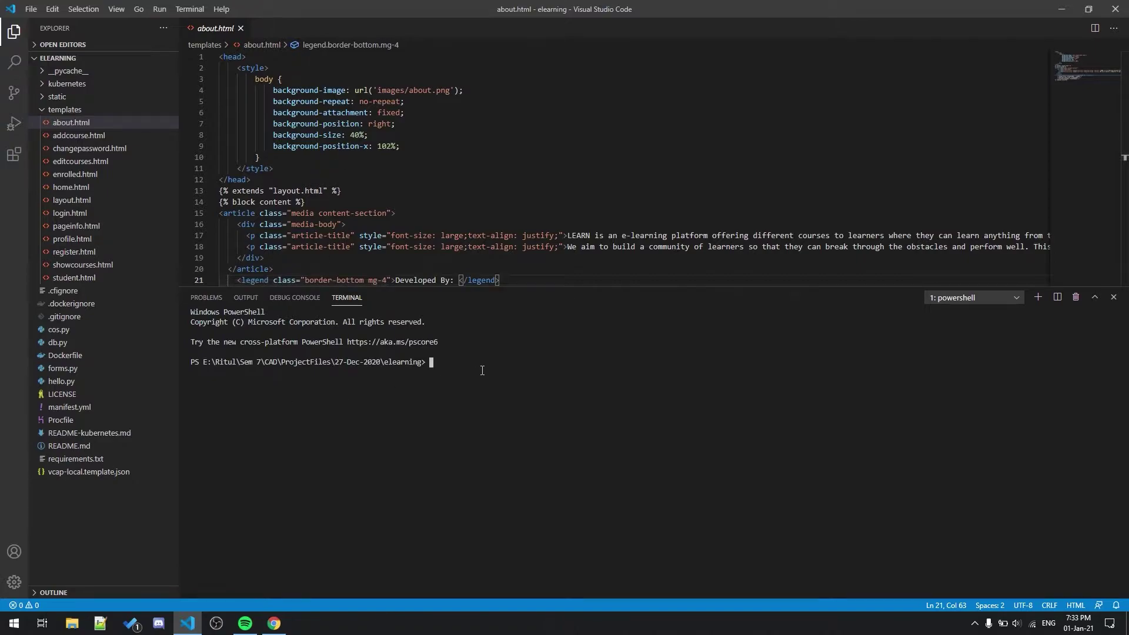
{"action": "type", "text": "py"}
{"action": "type", "text": "thon .\\h"}
{"action": "type", "text": "el"}
{"action": "key", "text": "Tab"}
{"action": "key", "text": "Return"}
{"action": "left_click", "coordinate": [1061, 9]}
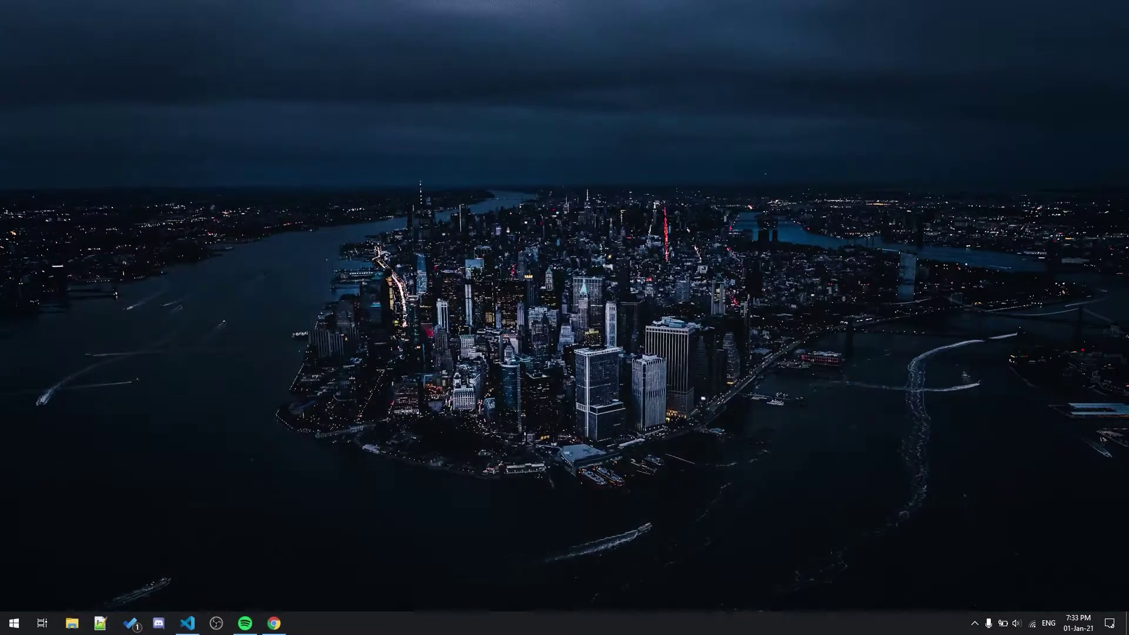
Step: Open a new incognito Chrome tab and start entering the local site address 127.0.0.1
{"action": "left_click", "coordinate": [274, 623]}
{"action": "left_click", "coordinate": [440, 9]}
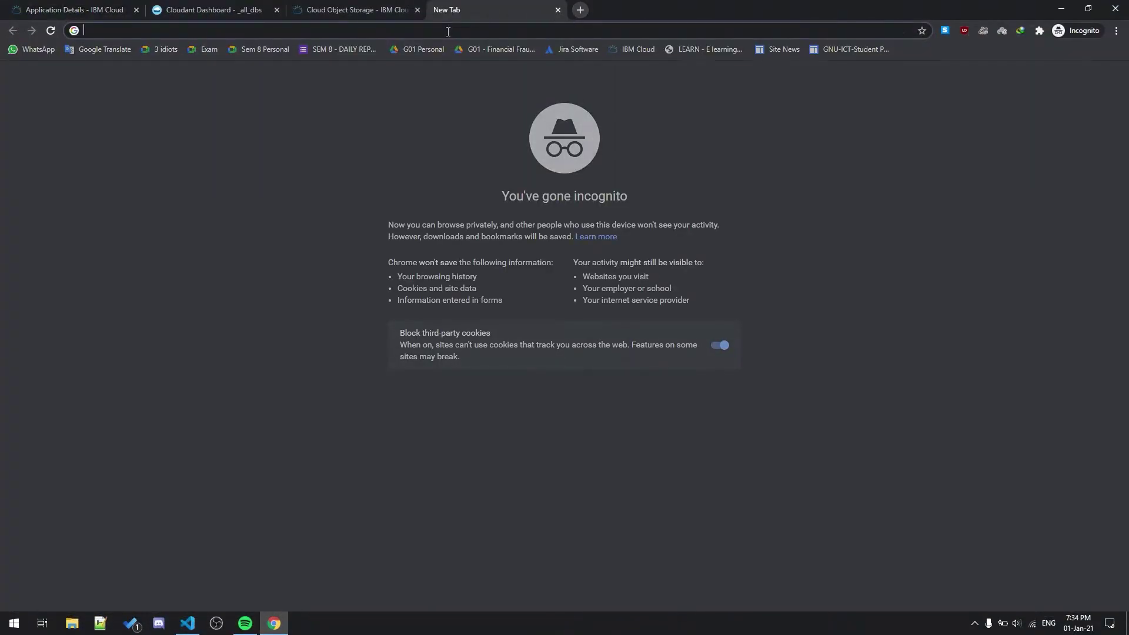
{"action": "type", "text": "112"}
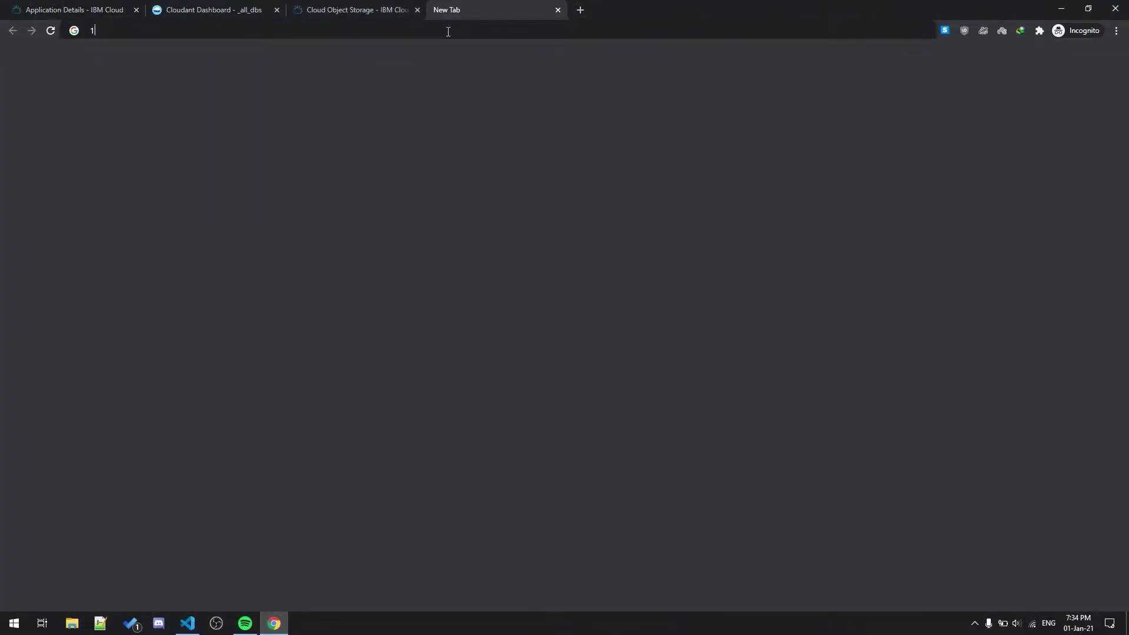
{"action": "type", "text": ".0.0.1:8000"}
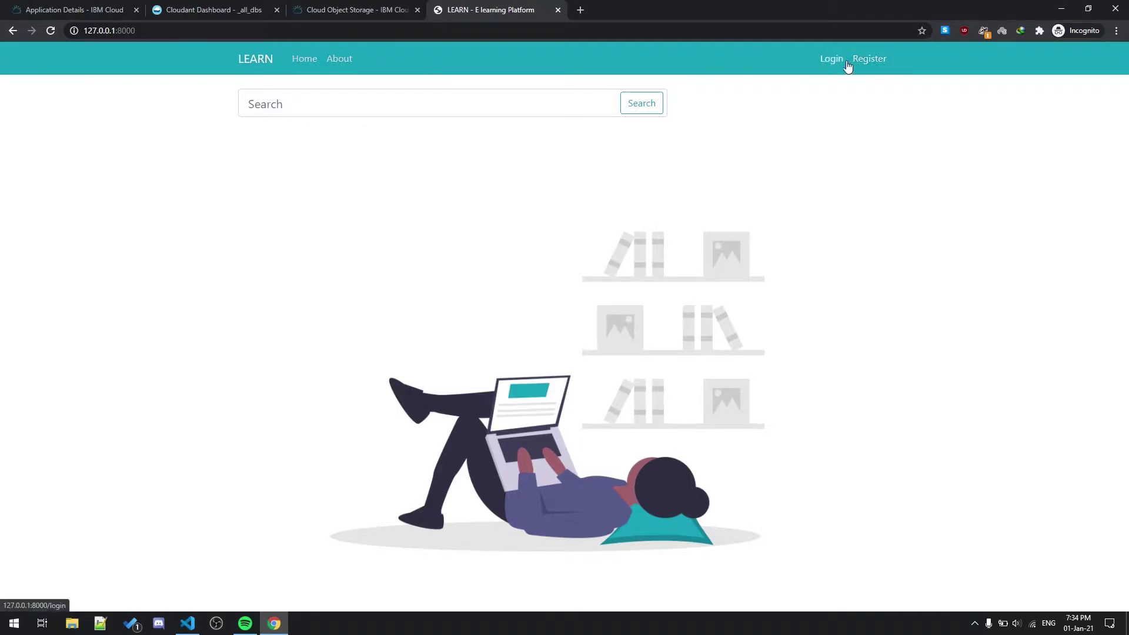
Step: Enter 'html' into the LEARN home page search box
{"action": "left_click", "coordinate": [281, 106]}
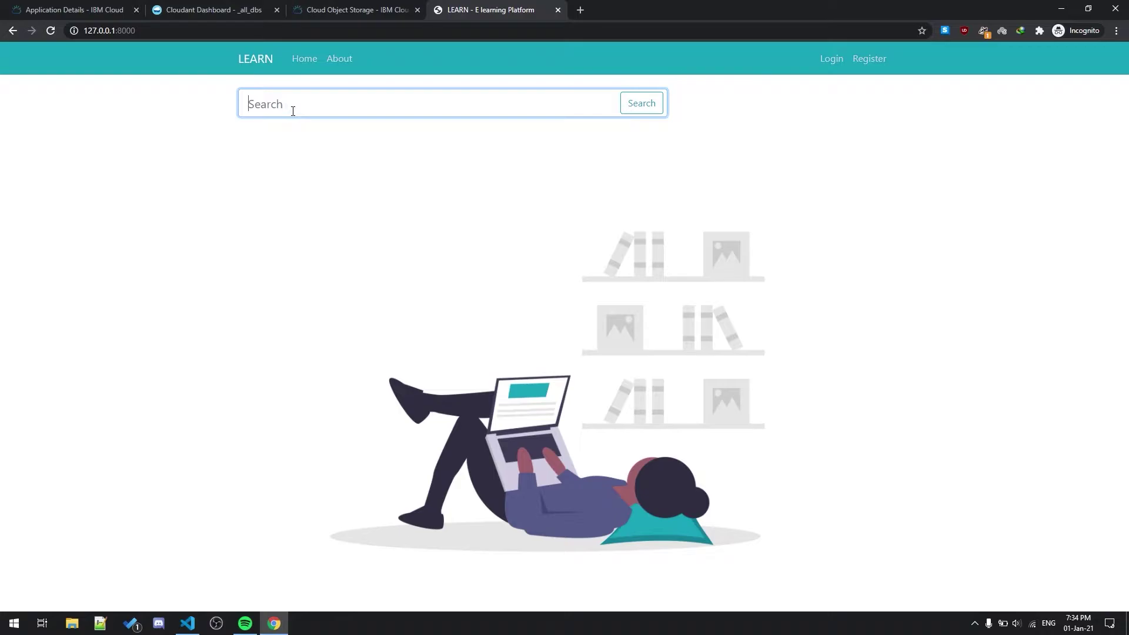
{"action": "type", "text": "html"}
Step: Tour the IBM Cloud elearning app details, Cloudant dashboard and Object Storage bucket listing
{"action": "left_click", "coordinate": [75, 5]}
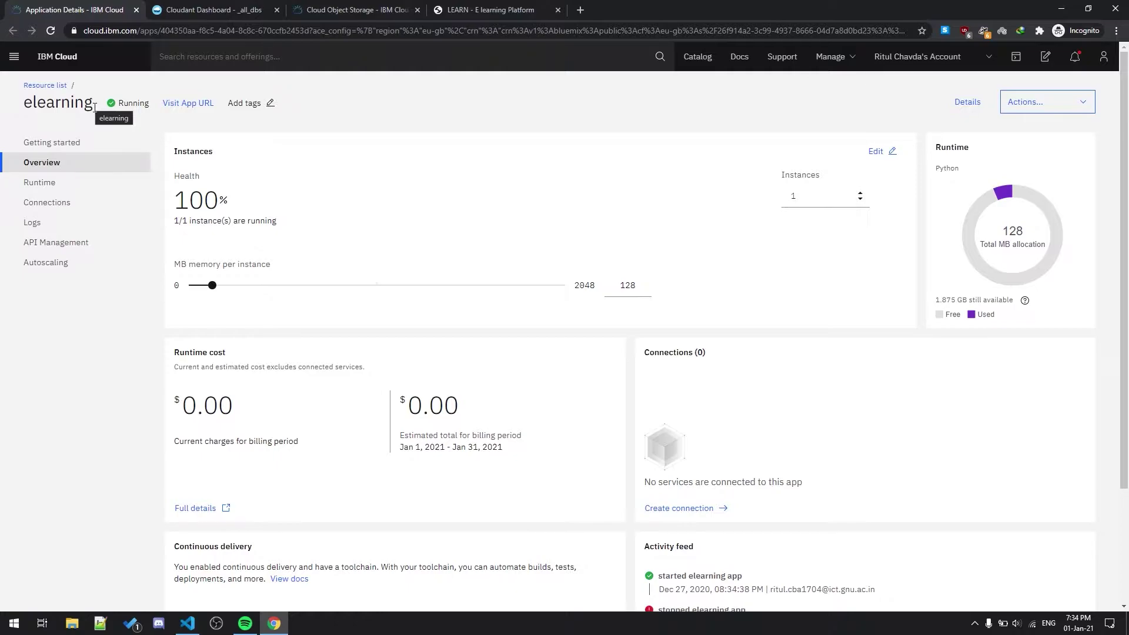
{"action": "left_click", "coordinate": [221, 9]}
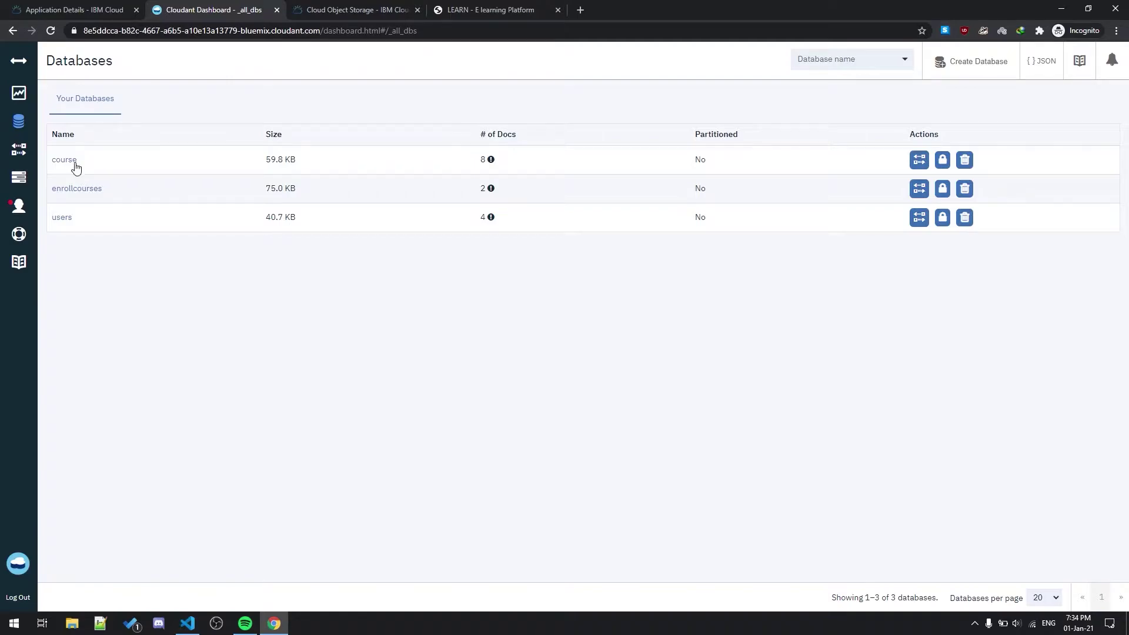
{"action": "left_click", "coordinate": [339, 8]}
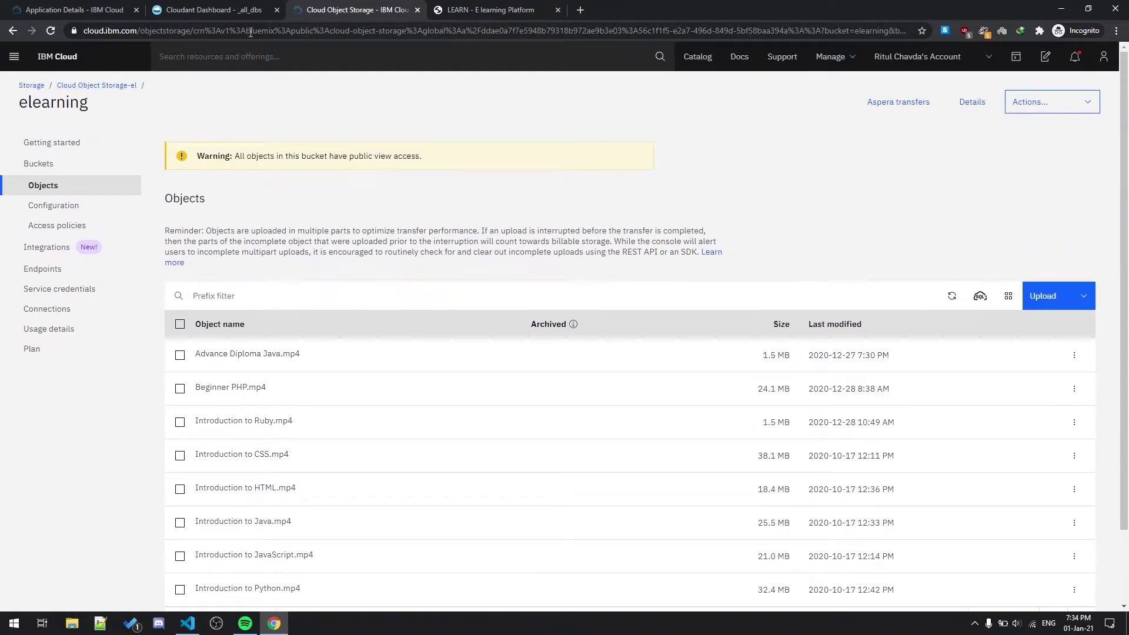
{"action": "left_click", "coordinate": [208, 10]}
{"action": "left_click", "coordinate": [72, 6]}
{"action": "left_click", "coordinate": [208, 10]}
{"action": "left_click", "coordinate": [340, 8]}
{"action": "left_click", "coordinate": [72, 8]}
Step: Open the Cloudant course database documents, then run the 'html' search in LEARN
{"action": "left_click", "coordinate": [244, 7]}
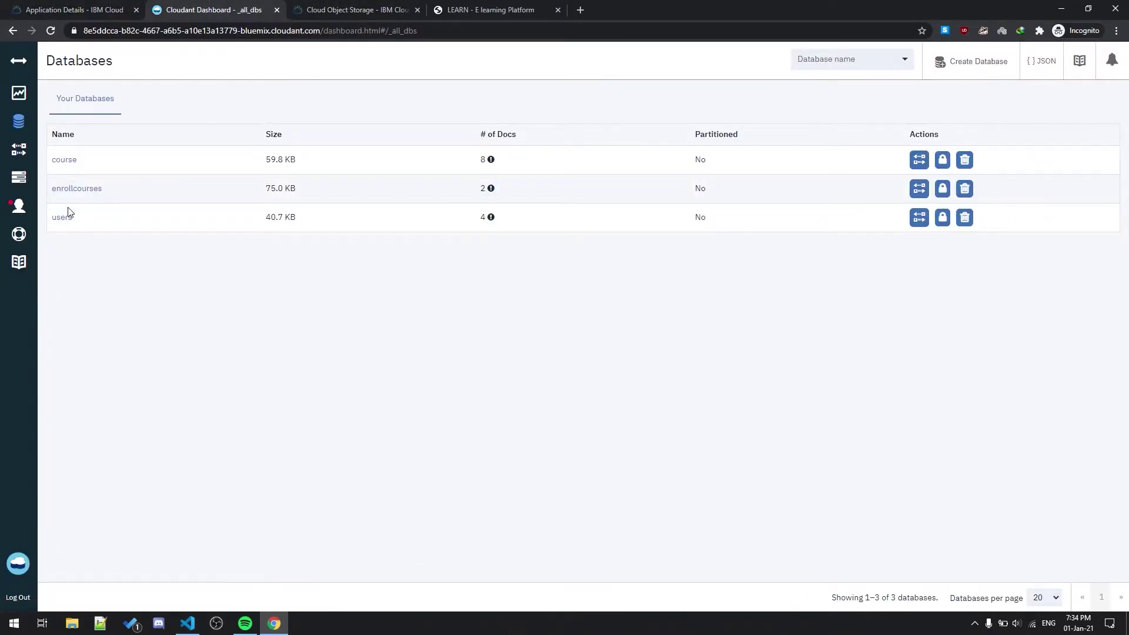
{"action": "left_click", "coordinate": [65, 167]}
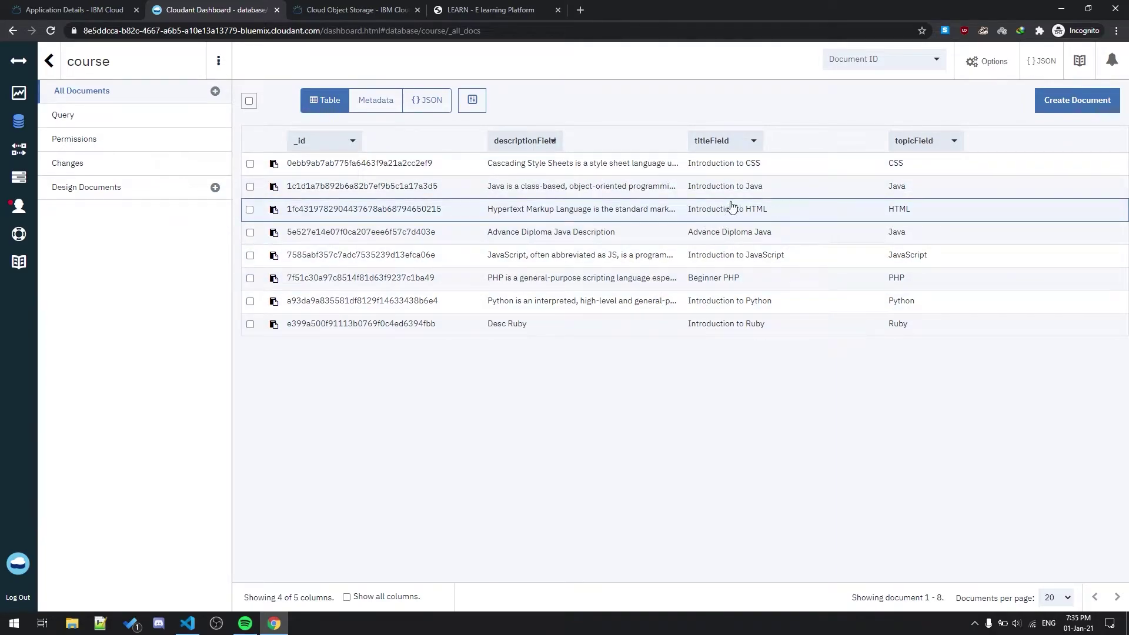
{"action": "left_click", "coordinate": [464, 10]}
{"action": "left_click", "coordinate": [629, 106]}
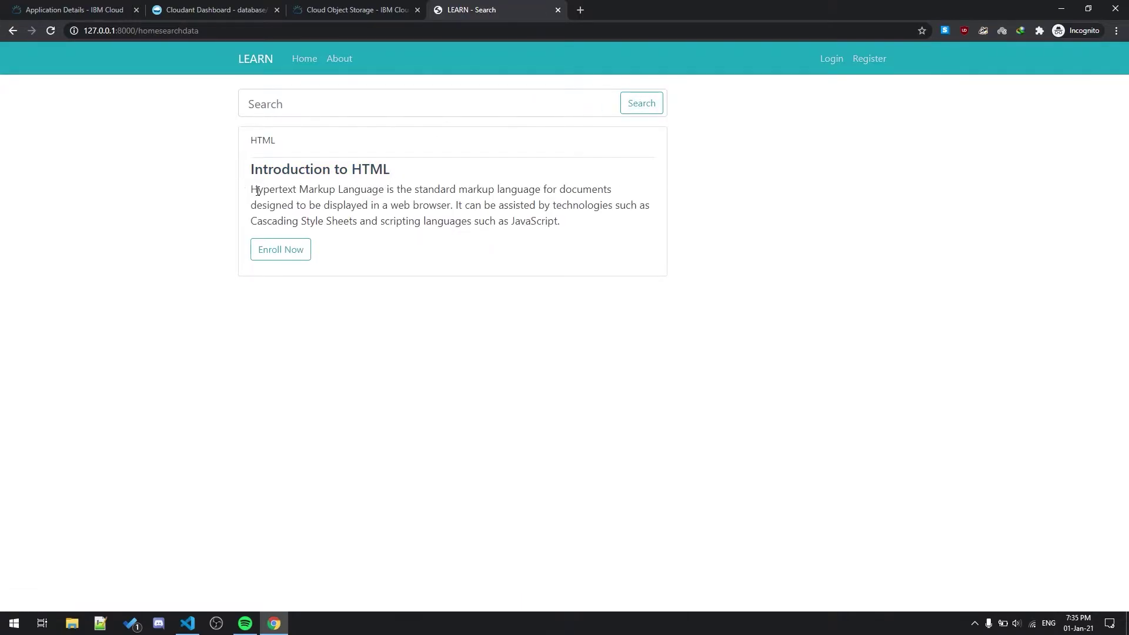
Step: Review the Introduction to HTML description and choose Enroll Now, reaching the login page
{"action": "left_click_drag", "start_coordinate": [252, 190], "coordinate": [584, 226]}
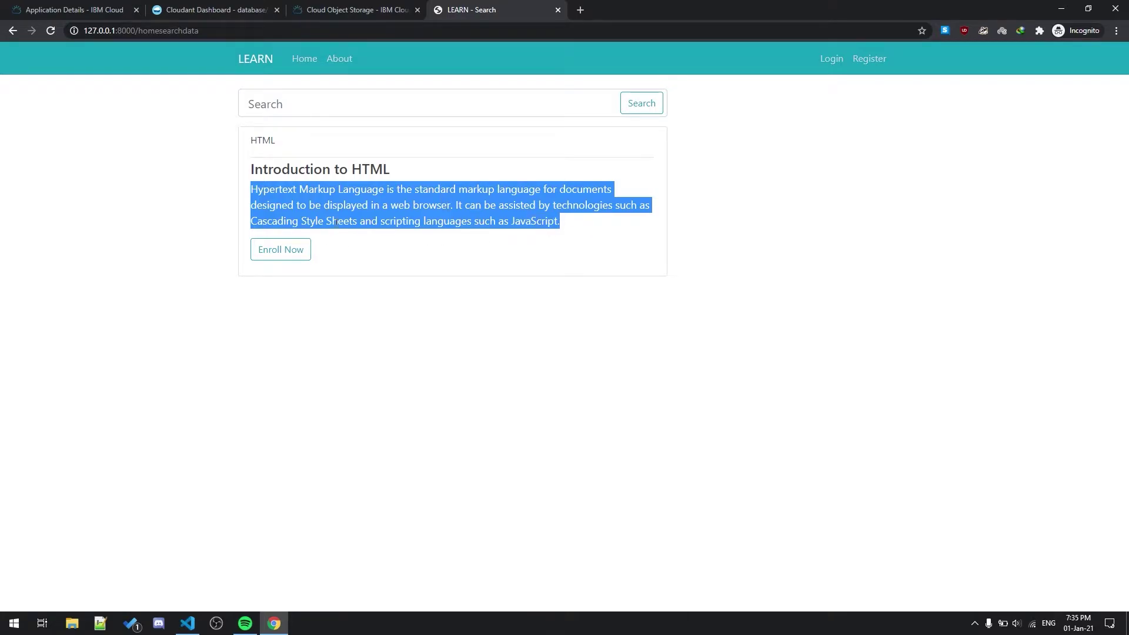
{"action": "left_click", "coordinate": [281, 217]}
{"action": "left_click_drag", "start_coordinate": [257, 194], "coordinate": [555, 222]}
{"action": "left_click", "coordinate": [565, 226]}
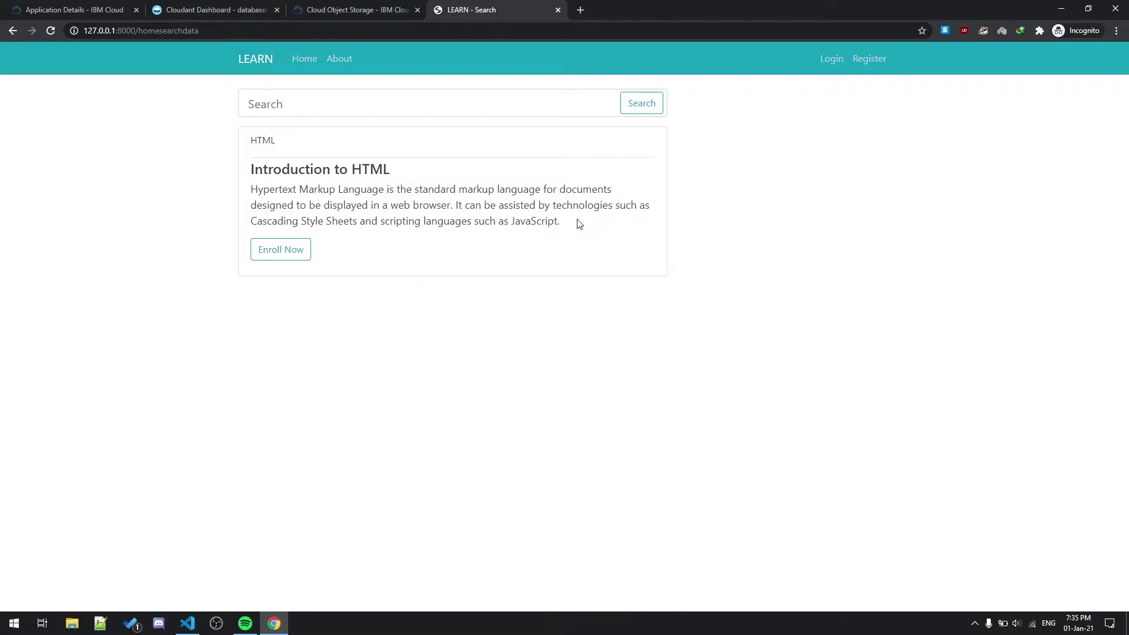
{"action": "left_click_drag", "start_coordinate": [567, 224], "coordinate": [253, 194]}
{"action": "left_click", "coordinate": [257, 196]}
{"action": "left_click", "coordinate": [276, 253]}
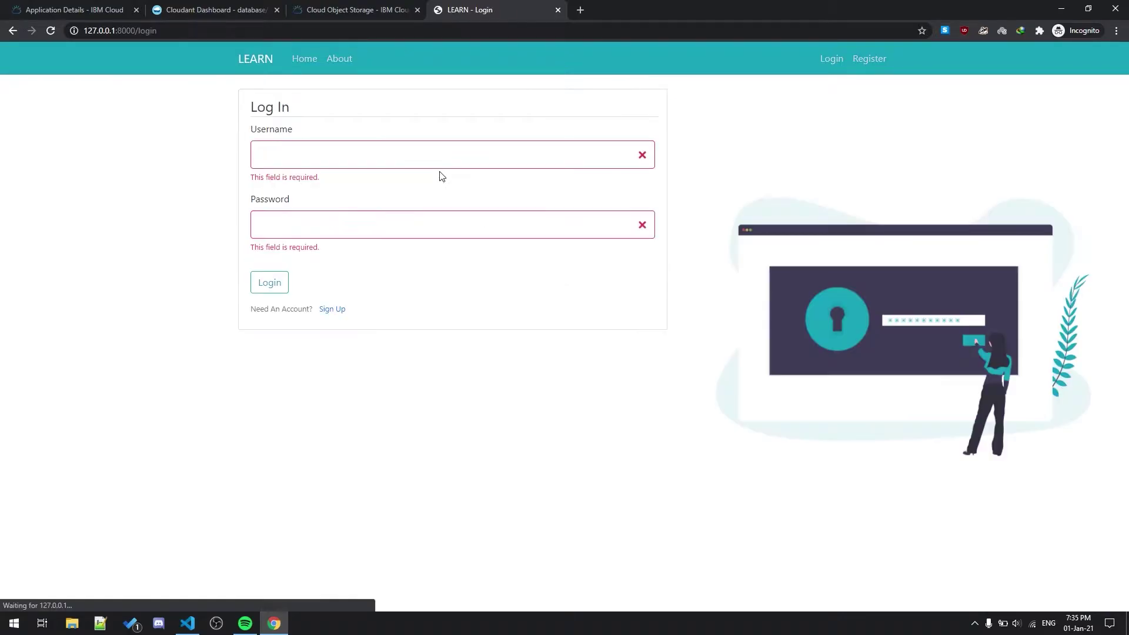
Step: Log in with the student account's username, correcting a stray letter, and password
{"action": "left_click", "coordinate": [283, 156]}
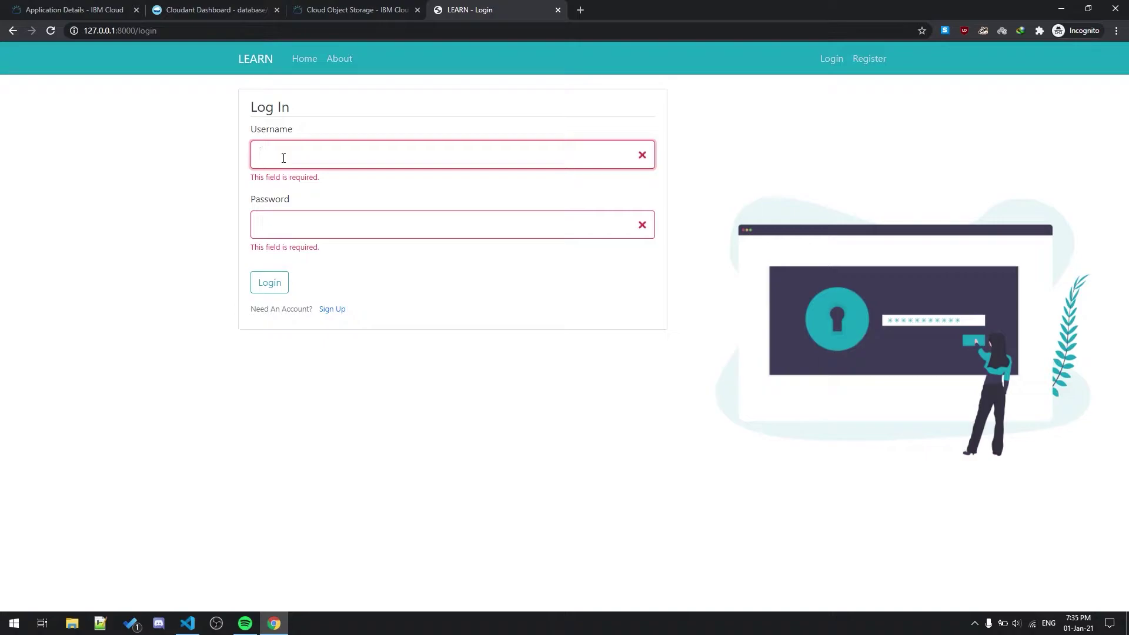
{"action": "type", "text": "ritu"}
{"action": "key", "text": "Tab"}
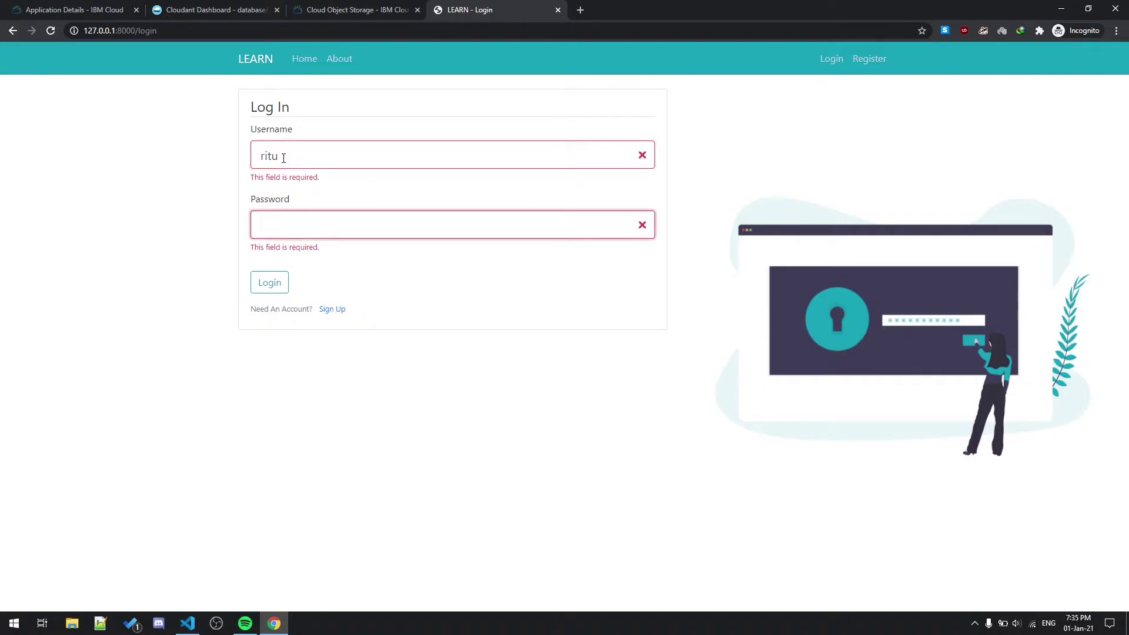
{"action": "left_click", "coordinate": [283, 158]}
{"action": "type", "text": "l"}
{"action": "key", "text": "Tab"}
{"action": "left_click", "coordinate": [308, 158]}
{"action": "key", "text": "BackSpace"}
{"action": "key", "text": "Tab"}
{"action": "key", "text": "Return"}
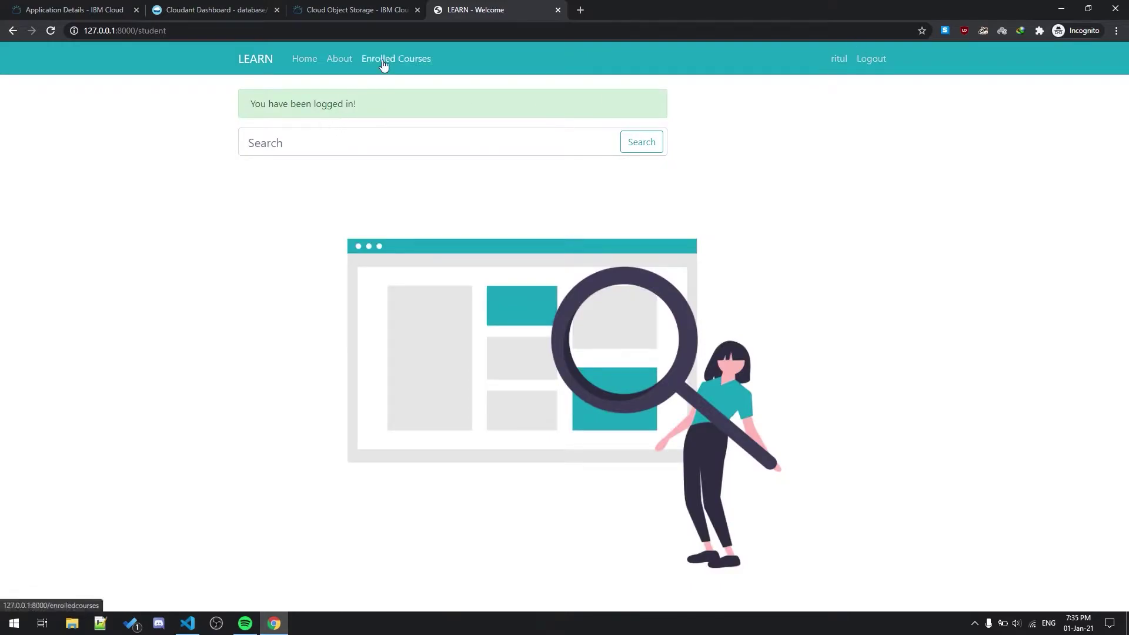
Step: Check the Enrolled Courses list, then search 'html' from the home page
{"action": "left_click", "coordinate": [384, 62]}
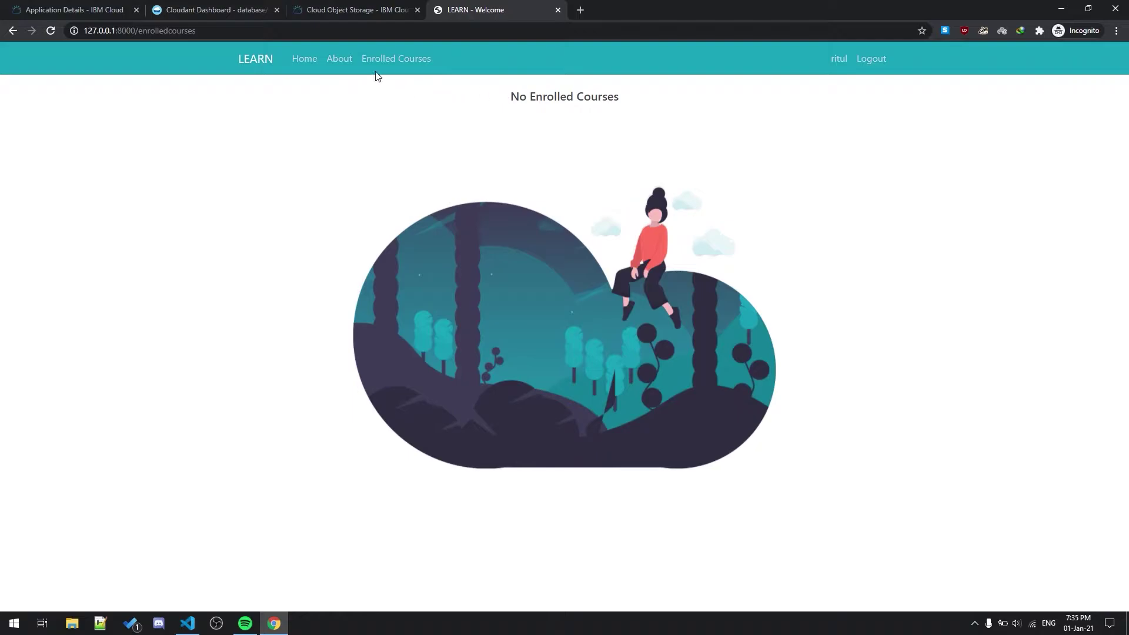
{"action": "left_click", "coordinate": [305, 62]}
{"action": "left_click", "coordinate": [317, 102]}
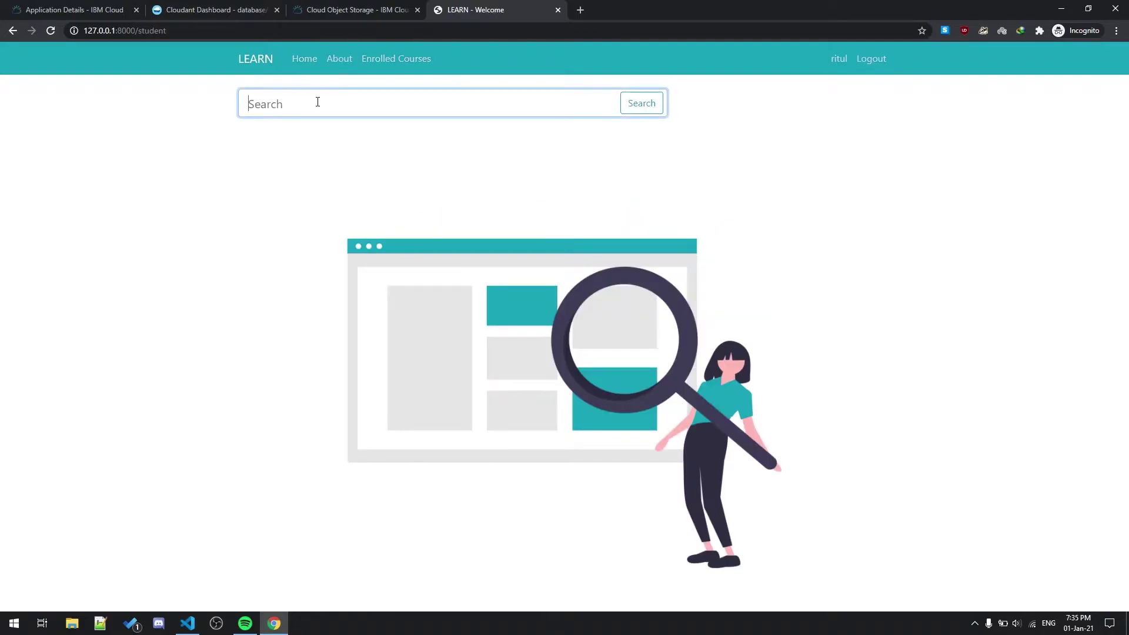
{"action": "type", "text": "html"}
{"action": "key", "text": "Return"}
Step: Enroll in Introduction to HTML and confirm its status reads Incomplete
{"action": "left_click", "coordinate": [272, 254]}
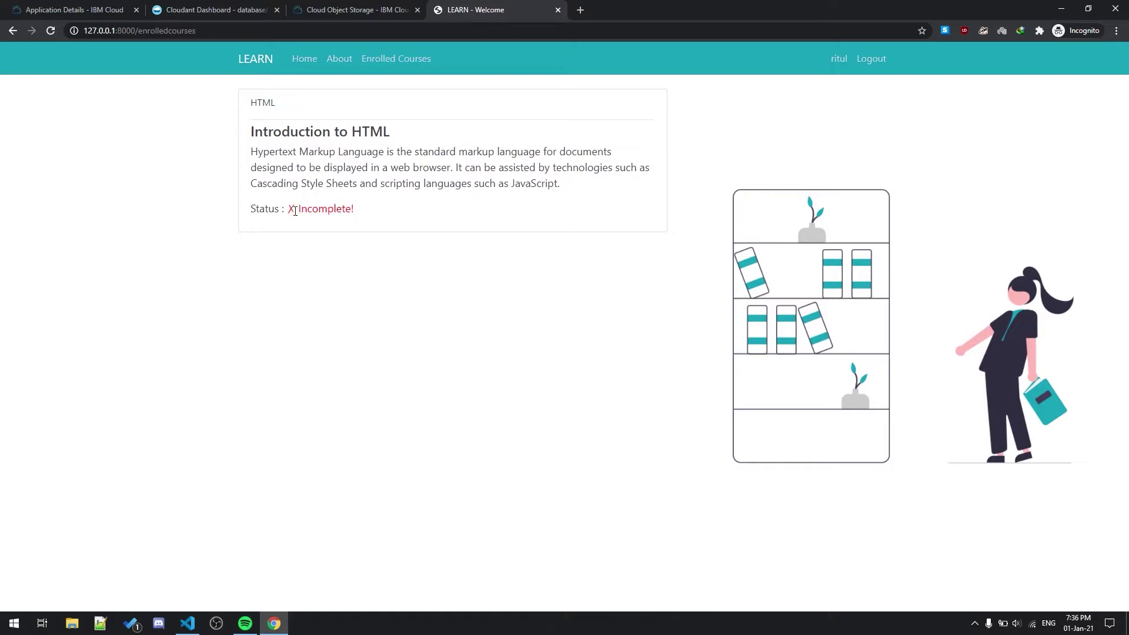
{"action": "mouse_move", "coordinate": [288, 210]}
{"action": "left_mouse_down"}
{"action": "mouse_move", "coordinate": [369, 211]}
{"action": "mouse_move", "coordinate": [287, 217]}
{"action": "mouse_move", "coordinate": [358, 212]}
{"action": "mouse_move", "coordinate": [297, 215]}
{"action": "left_mouse_up"}
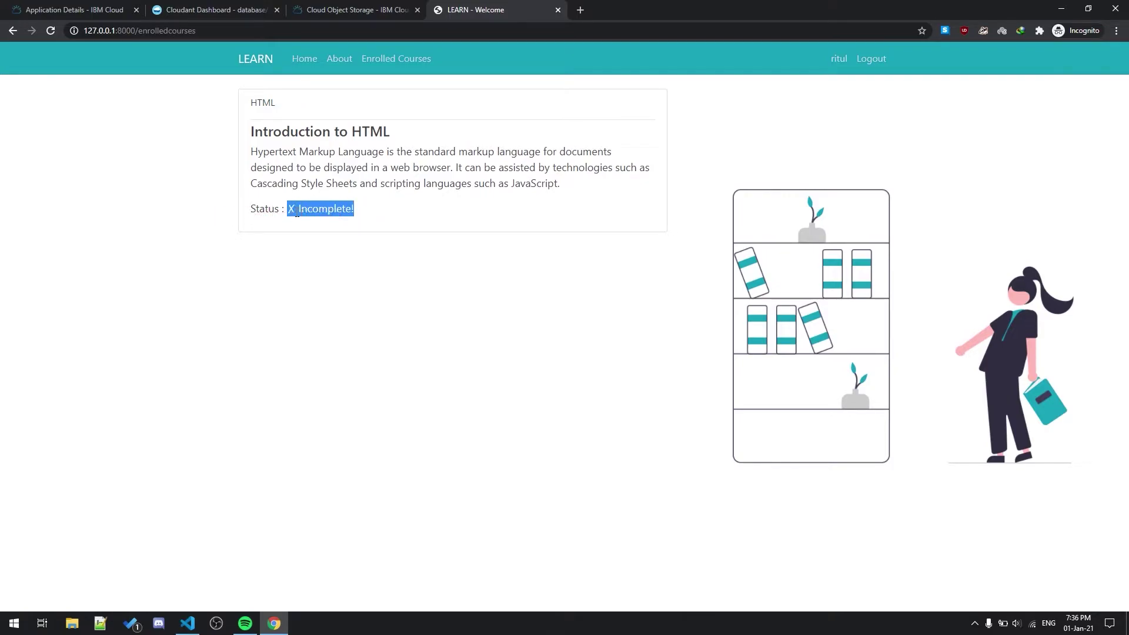
{"action": "left_click", "coordinate": [359, 214]}
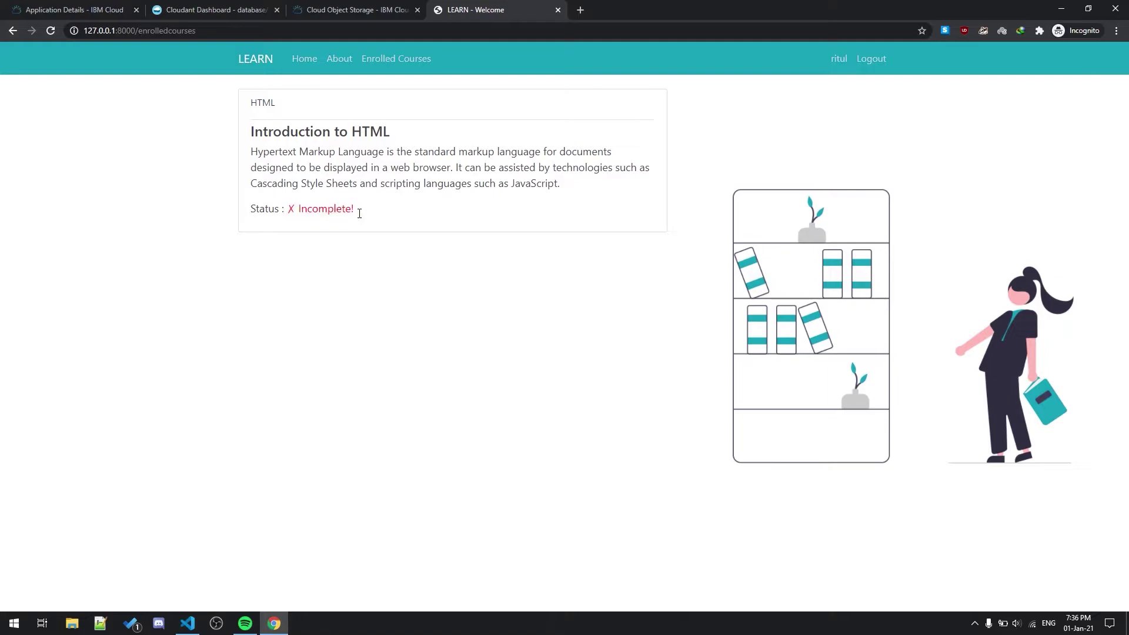
Step: Search 'php' and enroll in the Beginner PHP course
{"action": "left_click", "coordinate": [310, 59]}
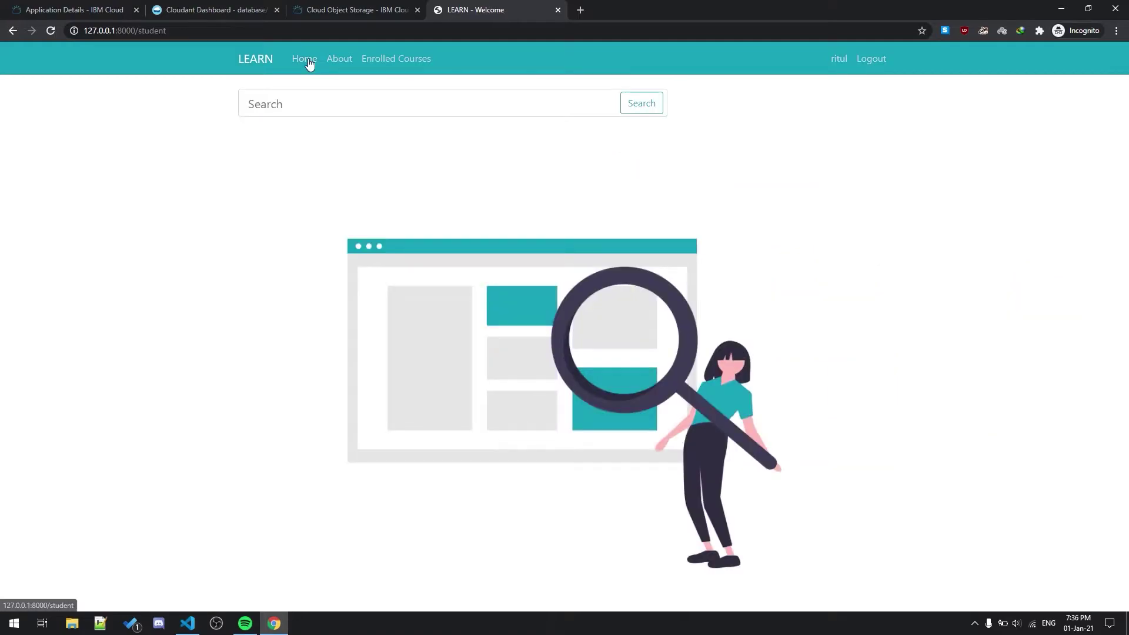
{"action": "left_click", "coordinate": [318, 106]}
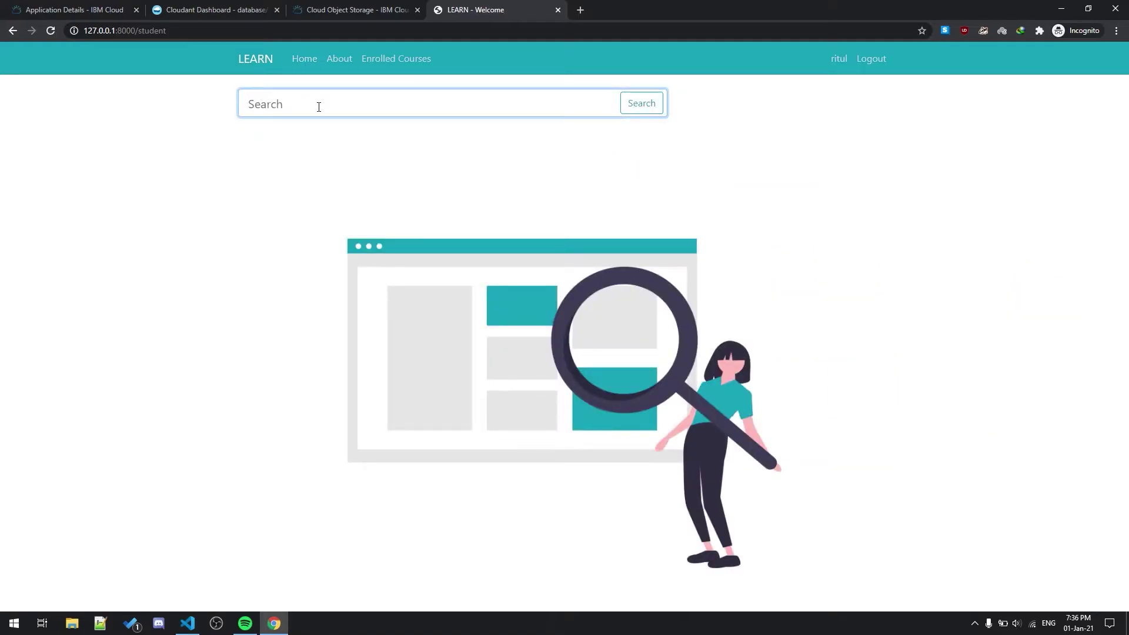
{"action": "type", "text": "php"}
{"action": "key", "text": "Return"}
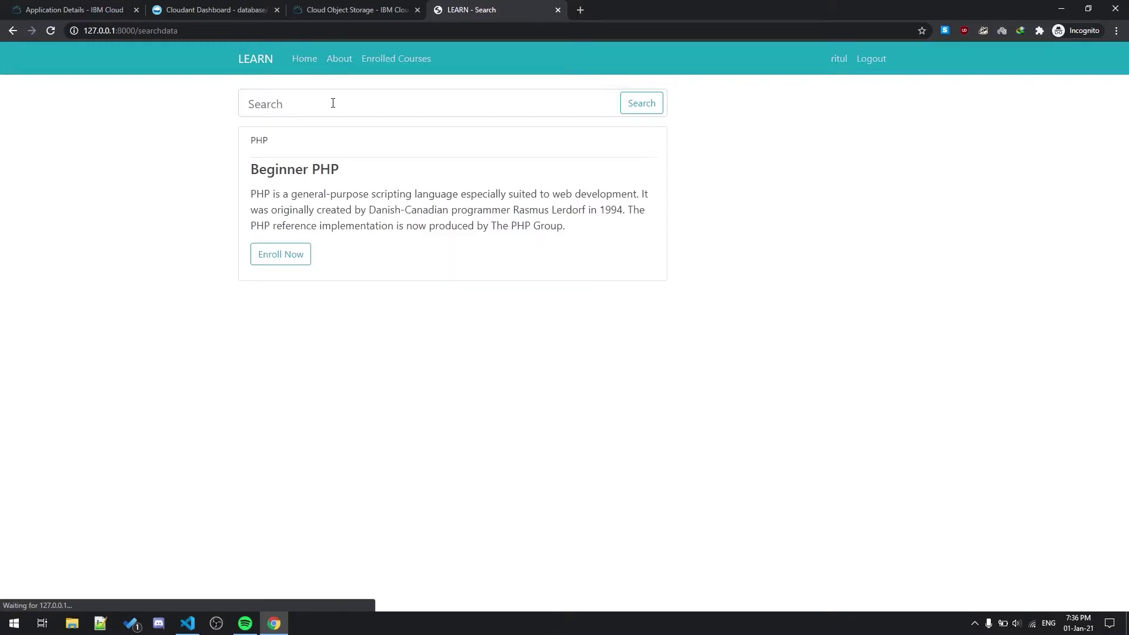
{"action": "left_click", "coordinate": [291, 256]}
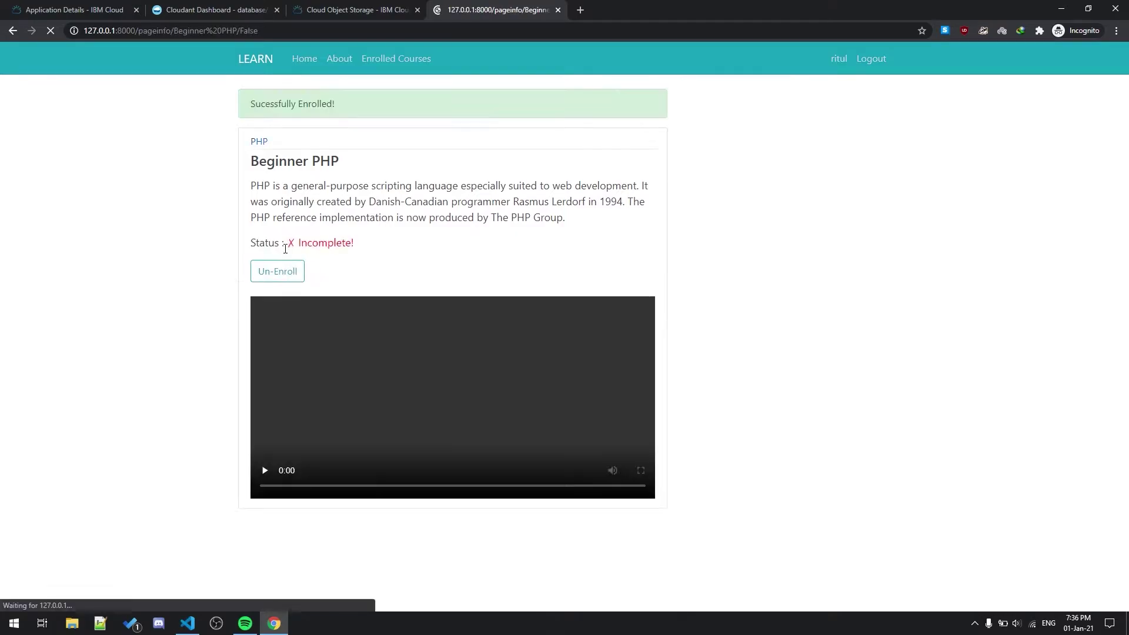
Step: Open Introduction to HTML from Enrolled Courses and mute its 12:16 video
{"action": "left_click", "coordinate": [405, 54]}
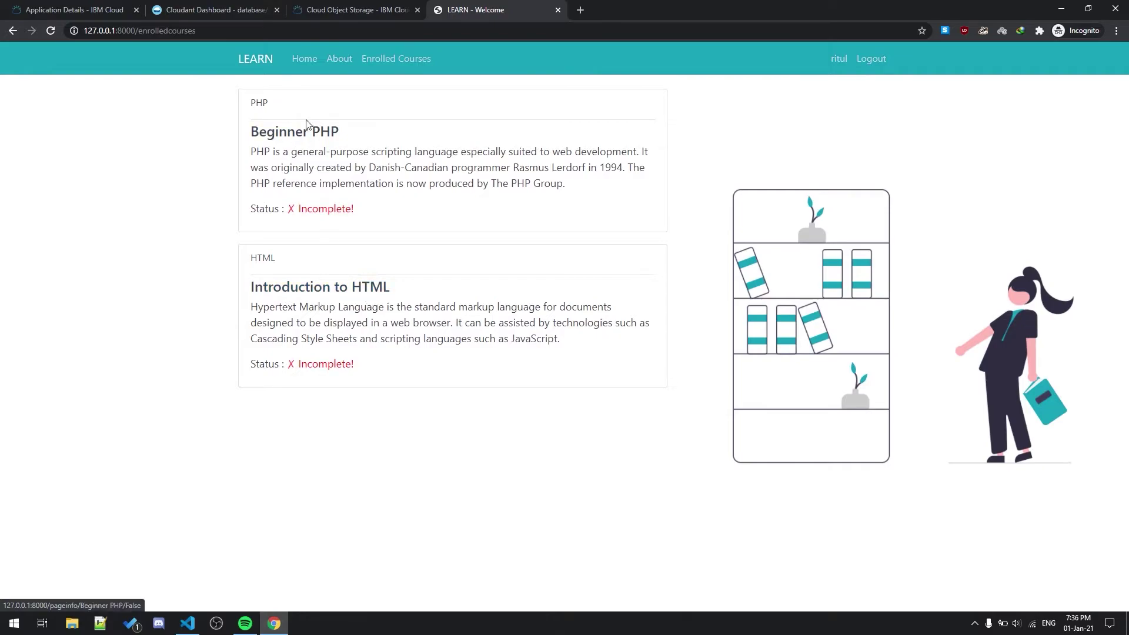
{"action": "left_click", "coordinate": [295, 293]}
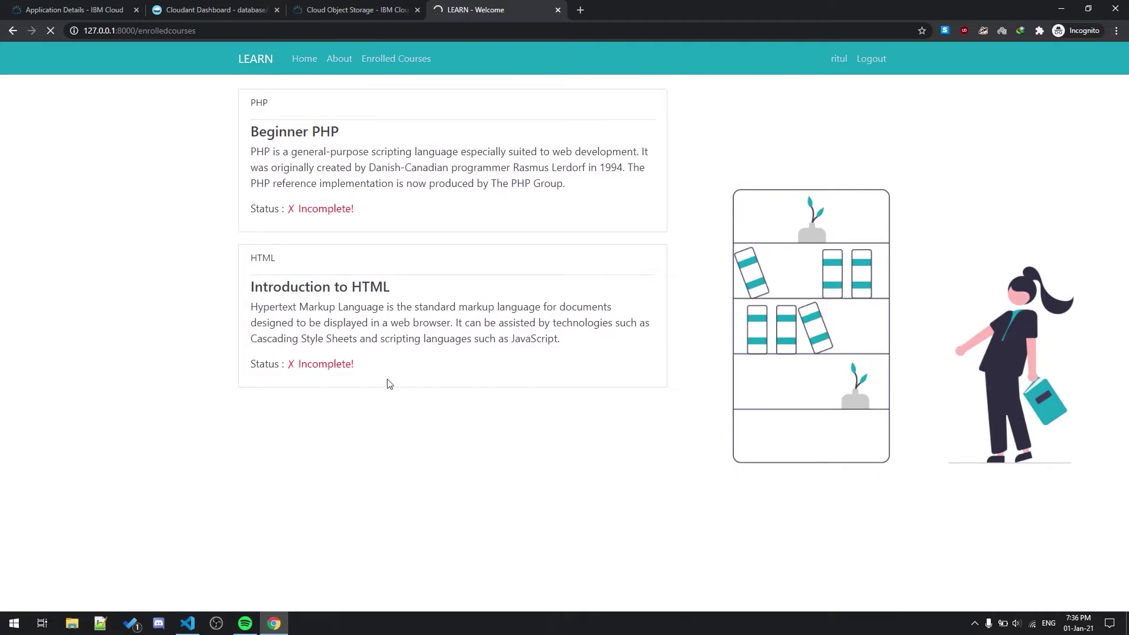
{"action": "left_click", "coordinate": [584, 496]}
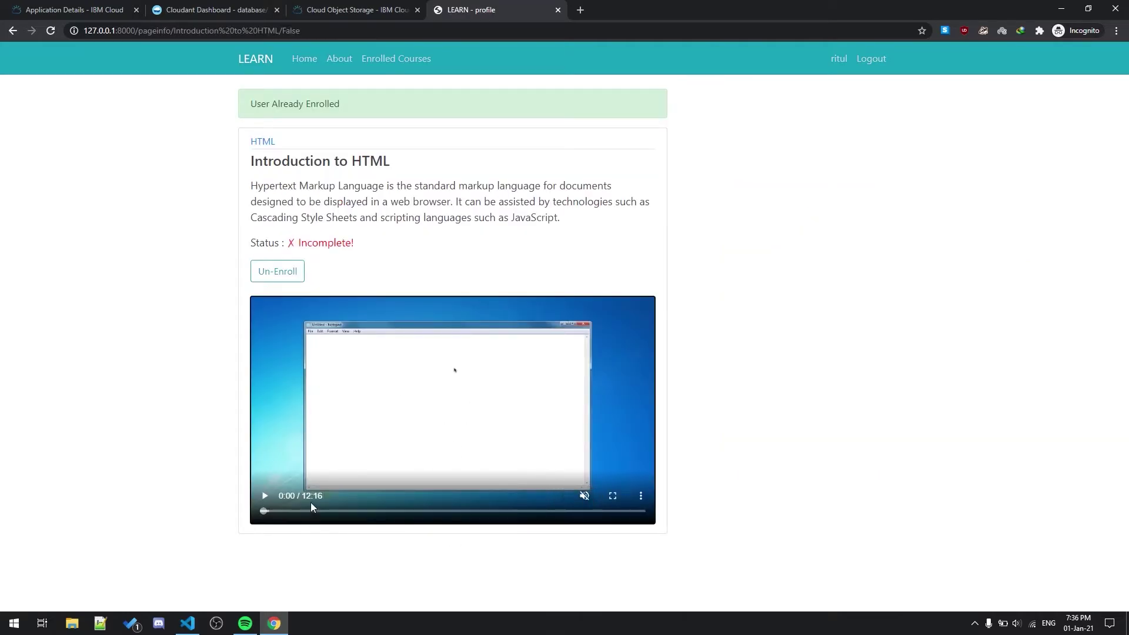
Step: Play the Introduction to HTML video and seek to its end, turning the status to Completed
{"action": "left_click", "coordinate": [265, 497]}
{"action": "left_click_drag", "start_coordinate": [262, 512], "coordinate": [645, 520]}
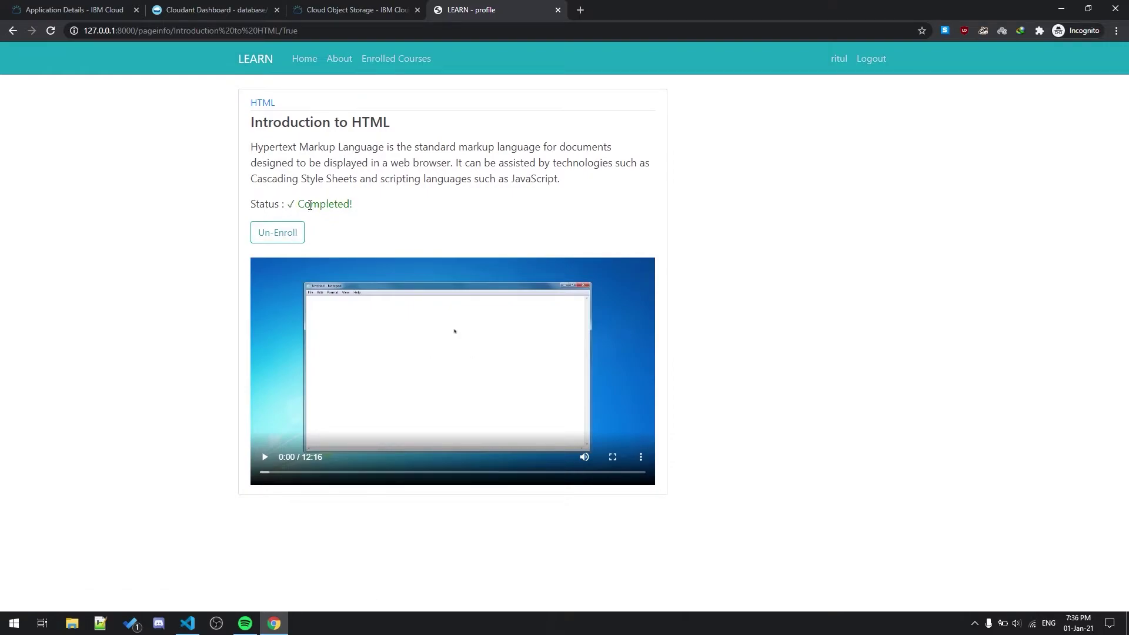
{"action": "left_click_drag", "start_coordinate": [287, 204], "coordinate": [353, 205]}
{"action": "left_click", "coordinate": [359, 210]}
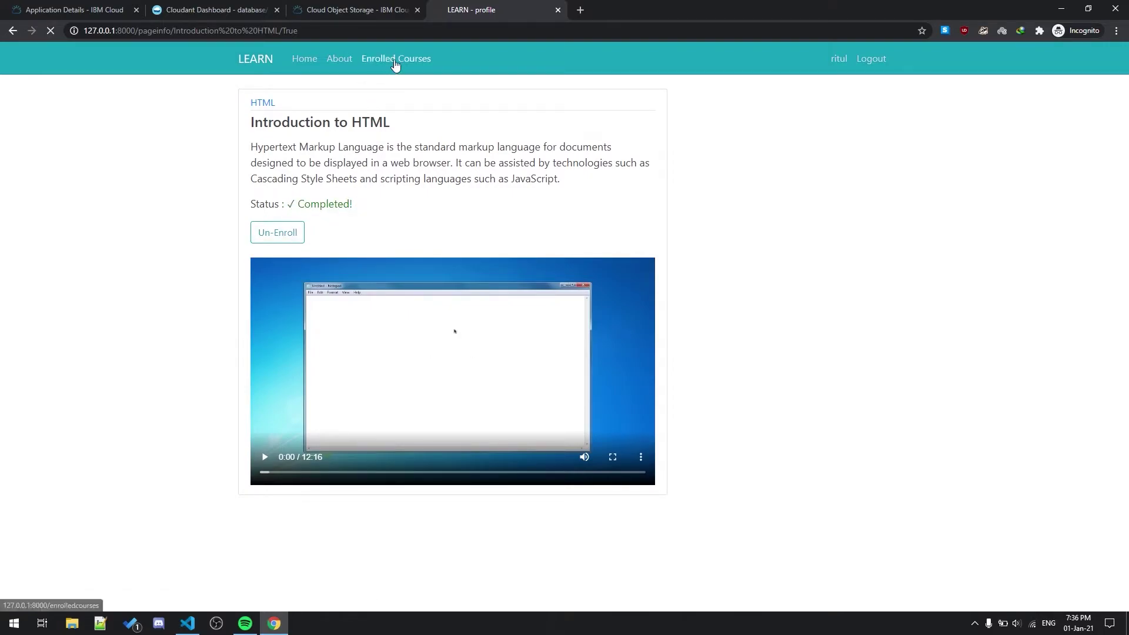
Step: Open Enrolled Courses and highlight Introduction to HTML's Completed and Beginner PHP's Incomplete statuses
{"action": "left_click", "coordinate": [274, 231]}
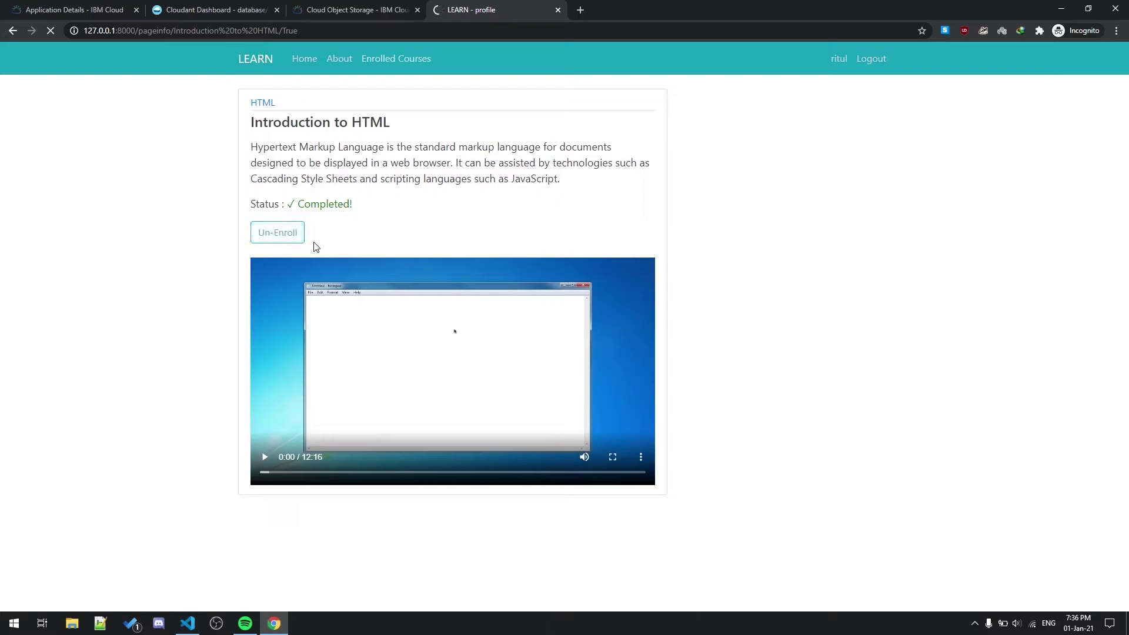
{"action": "left_click", "coordinate": [385, 58]}
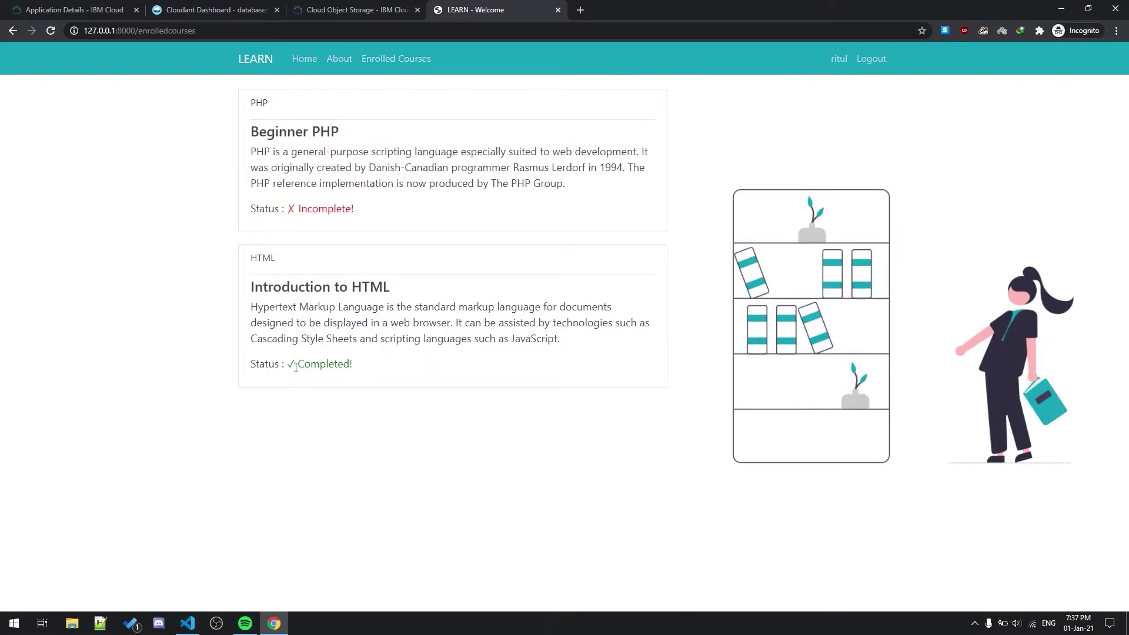
{"action": "left_click_drag", "start_coordinate": [288, 366], "coordinate": [373, 360]}
{"action": "left_click", "coordinate": [309, 241]}
{"action": "left_click_drag", "start_coordinate": [287, 209], "coordinate": [367, 208]}
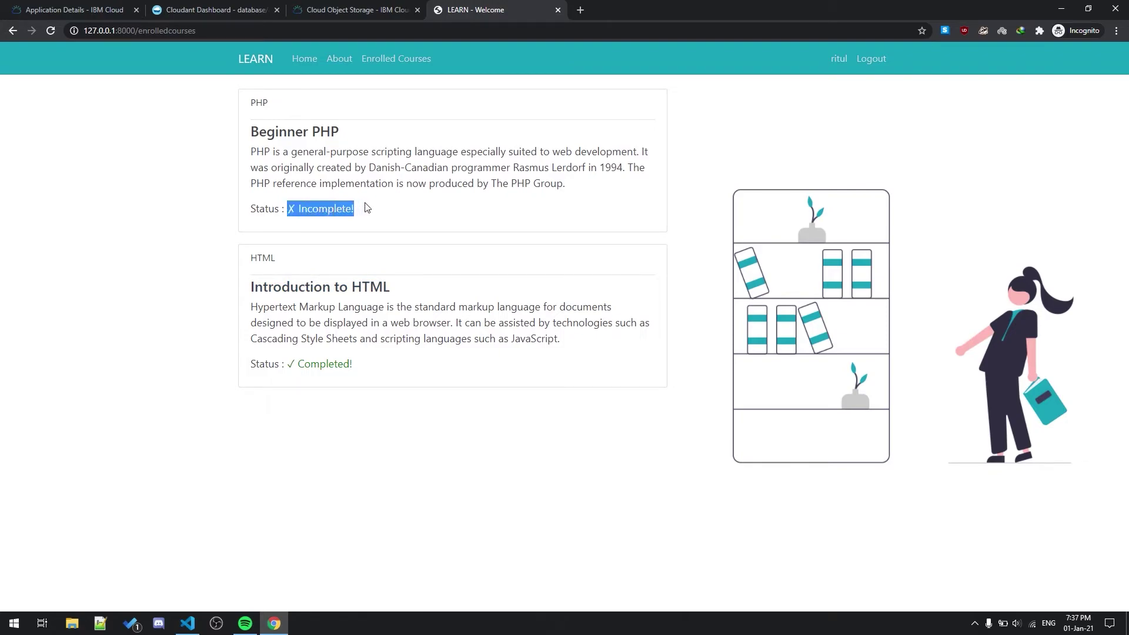
{"action": "left_click", "coordinate": [234, 195]}
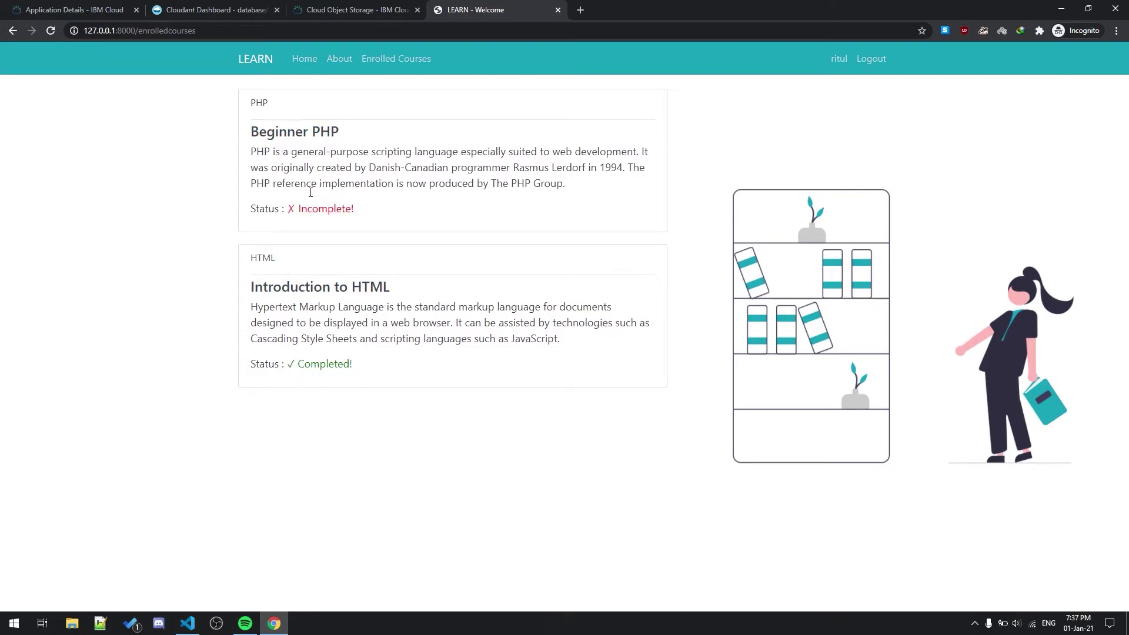
Step: Open the student's profile, then the Change Password form, stepping through Old, New and Confirm Password fields
{"action": "left_click", "coordinate": [841, 64]}
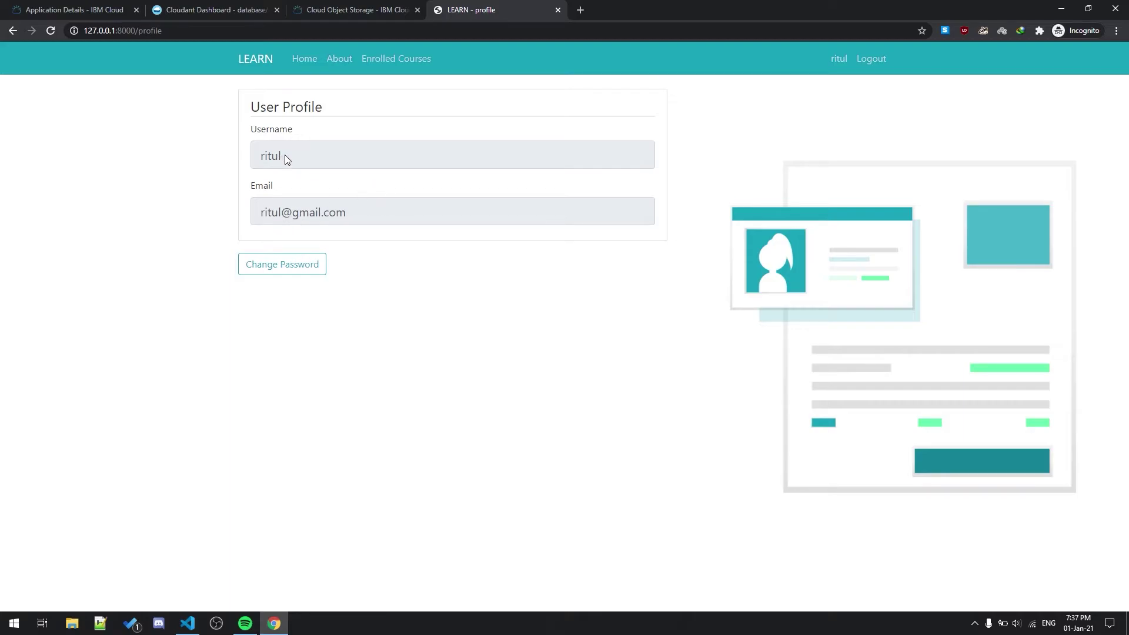
{"action": "left_click", "coordinate": [272, 264]}
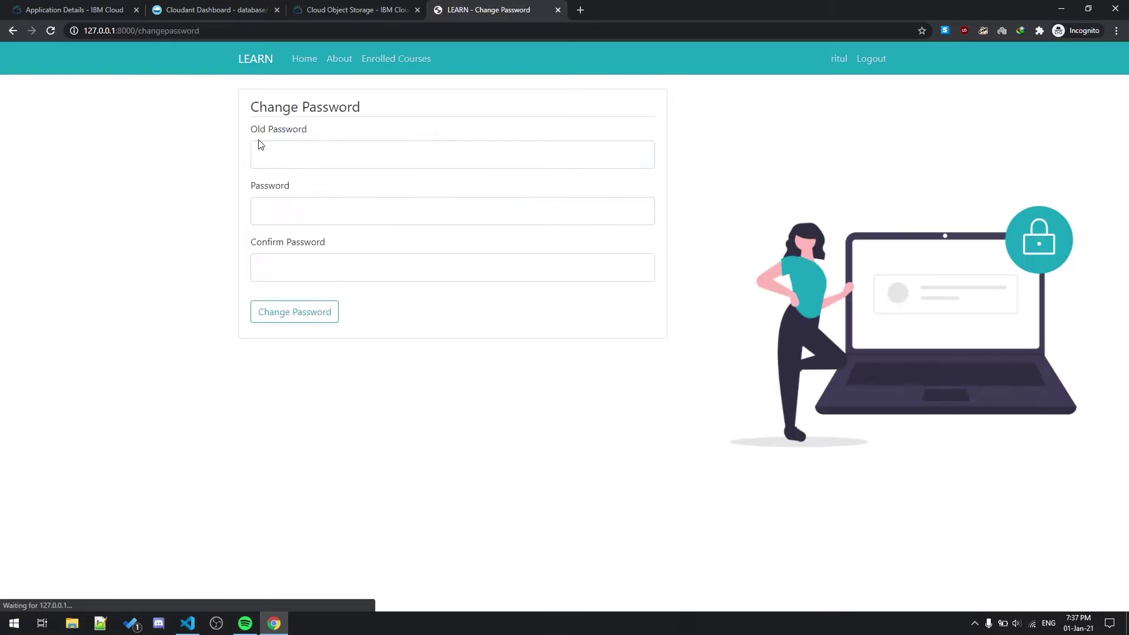
{"action": "left_click", "coordinate": [280, 160]}
{"action": "left_click", "coordinate": [276, 214]}
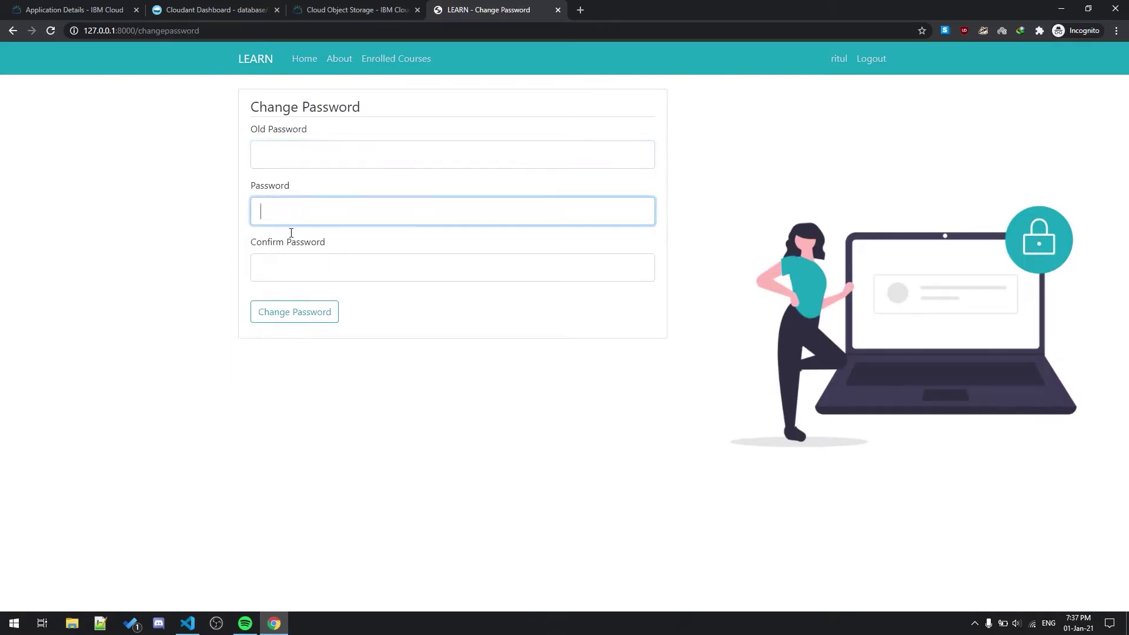
{"action": "left_click", "coordinate": [290, 267]}
{"action": "left_click", "coordinate": [299, 244]}
{"action": "left_click", "coordinate": [303, 274]}
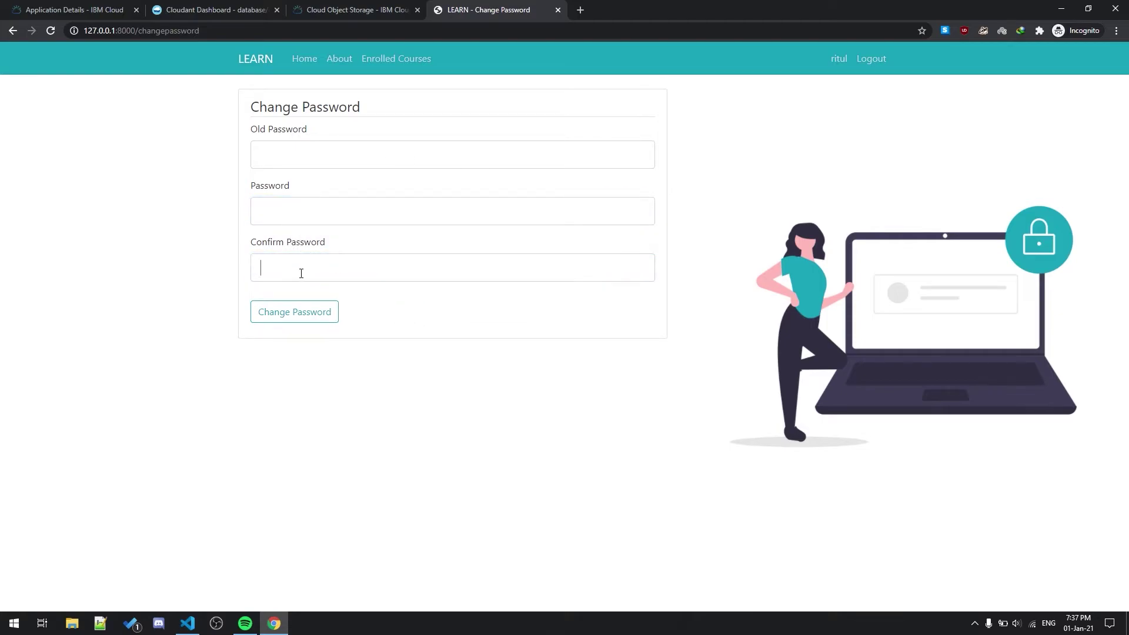
{"action": "left_click", "coordinate": [400, 316]}
Step: Log out of the student account, sign in as admin, and open the Add Course form
{"action": "left_click", "coordinate": [880, 66]}
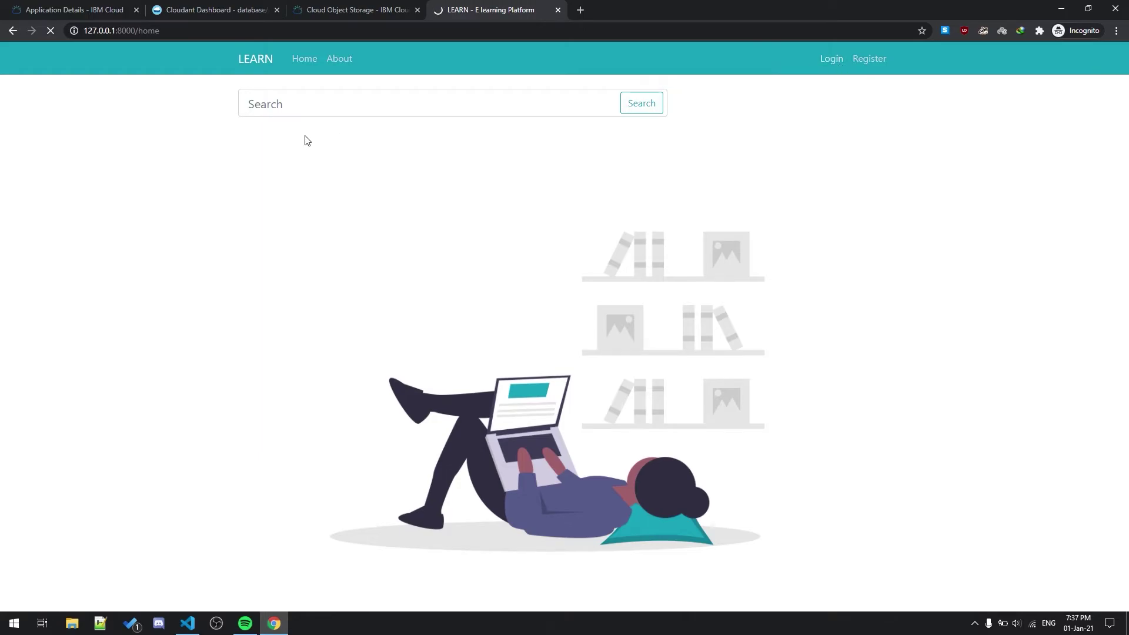
{"action": "left_click", "coordinate": [290, 157]}
{"action": "type", "text": "admin"}
{"action": "key", "text": "Tab"}
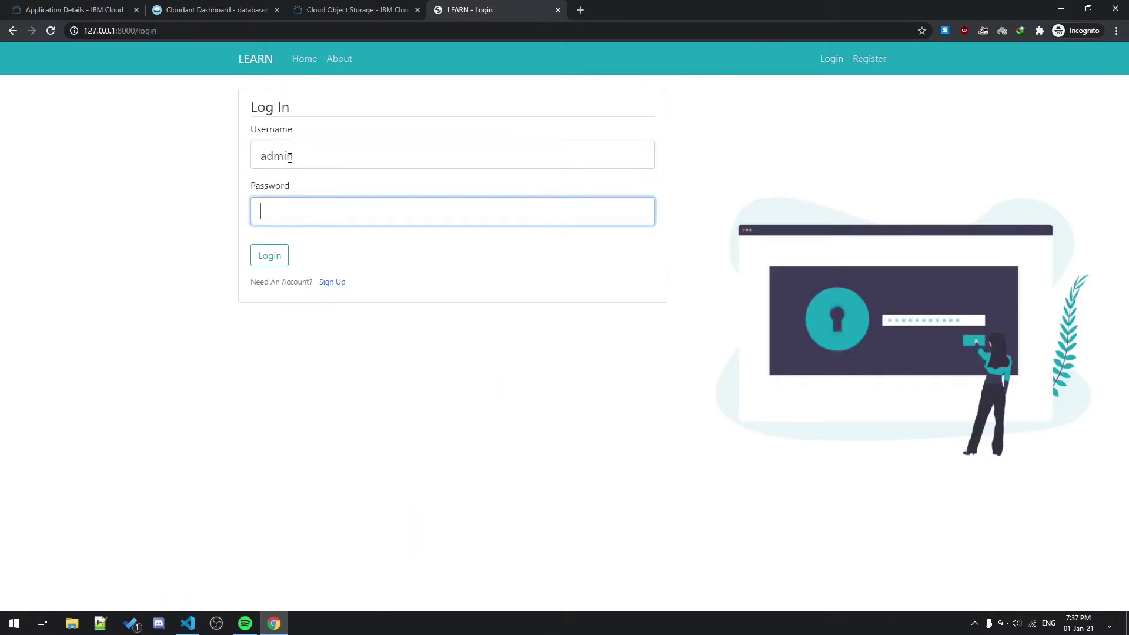
{"action": "key", "text": "Return"}
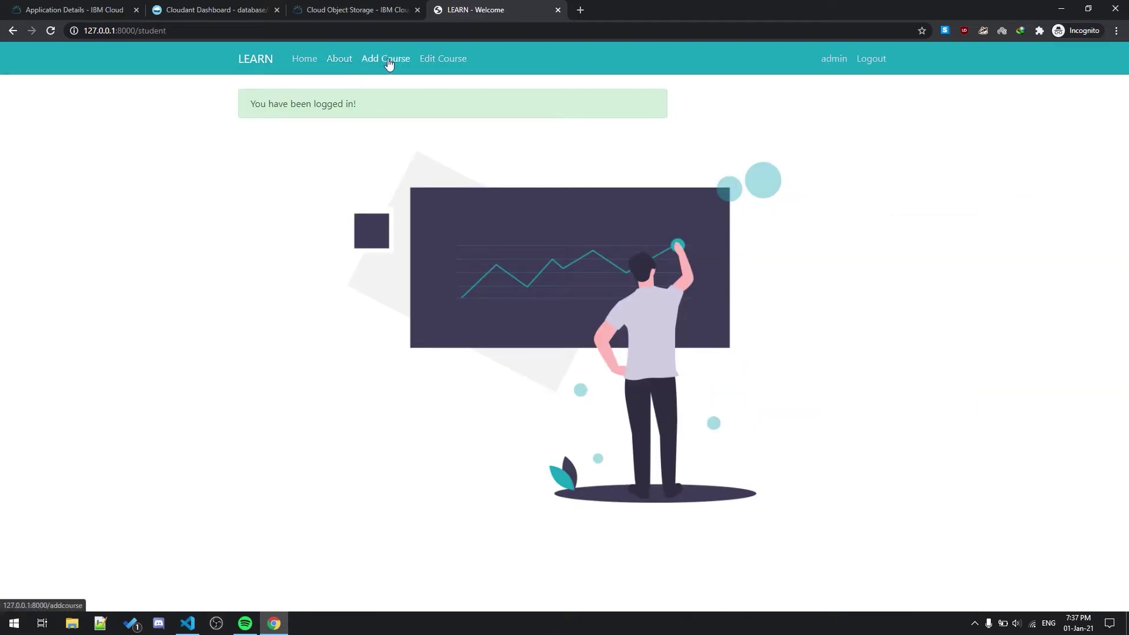
{"action": "left_click", "coordinate": [388, 62]}
Step: Copy 'YouTube' from the Topic field into the Title and Description fields
{"action": "left_click", "coordinate": [278, 164]}
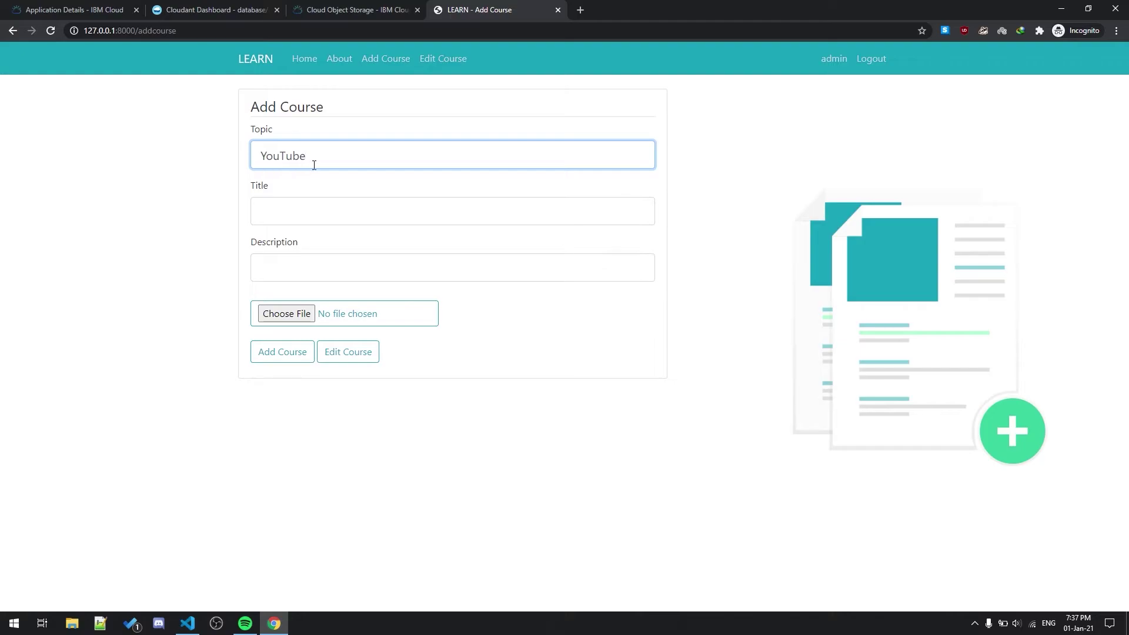
{"action": "left_click_drag", "start_coordinate": [314, 165], "coordinate": [269, 158]}
{"action": "key", "text": "ctrl+c"}
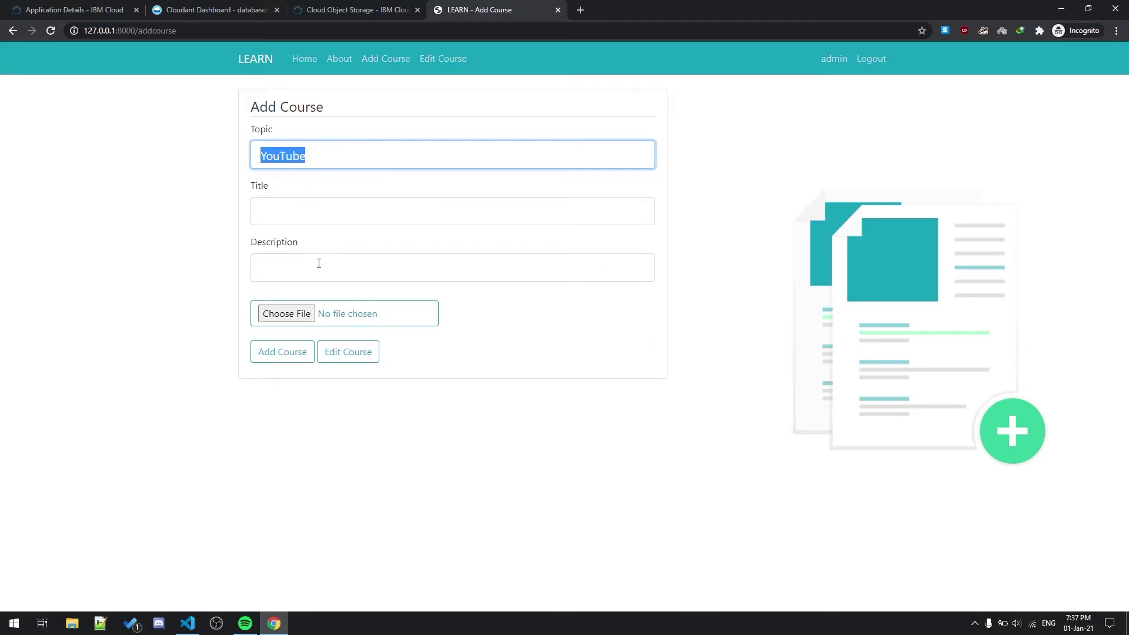
{"action": "left_click", "coordinate": [298, 211]}
{"action": "key", "text": "ctrl+v"}
{"action": "left_click", "coordinate": [294, 281]}
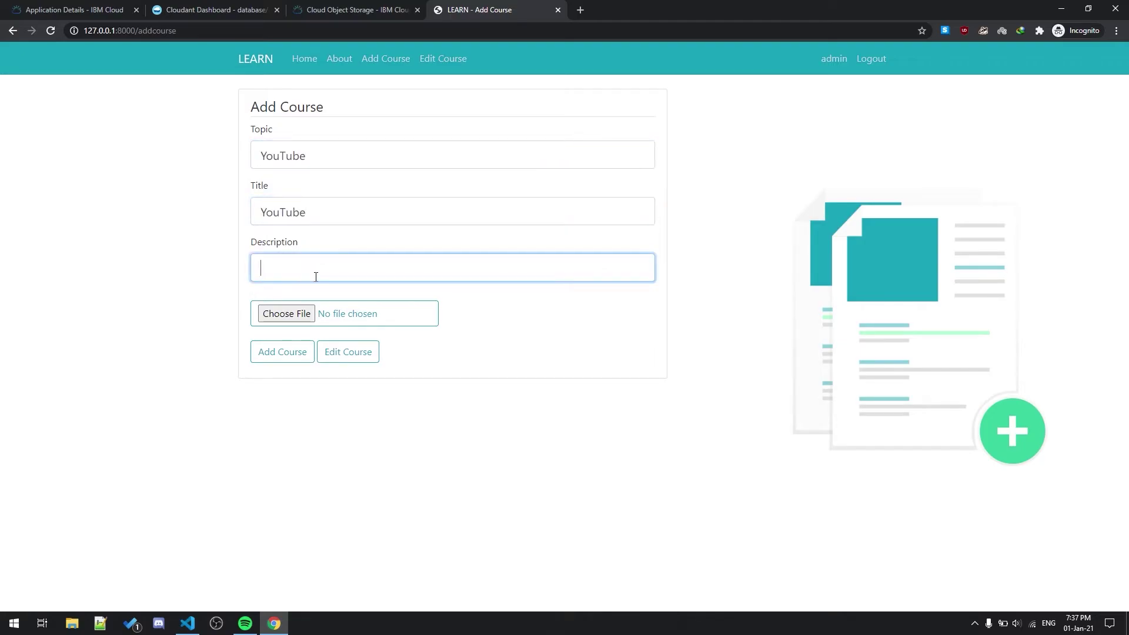
{"action": "key", "text": "ctrl+v"}
Step: Extend the Title to 'YouTube Title' and continue the Description toward 'YouTube Description'
{"action": "left_click", "coordinate": [342, 214]}
{"action": "type", "text": "Title"}
{"action": "key", "text": "Tab"}
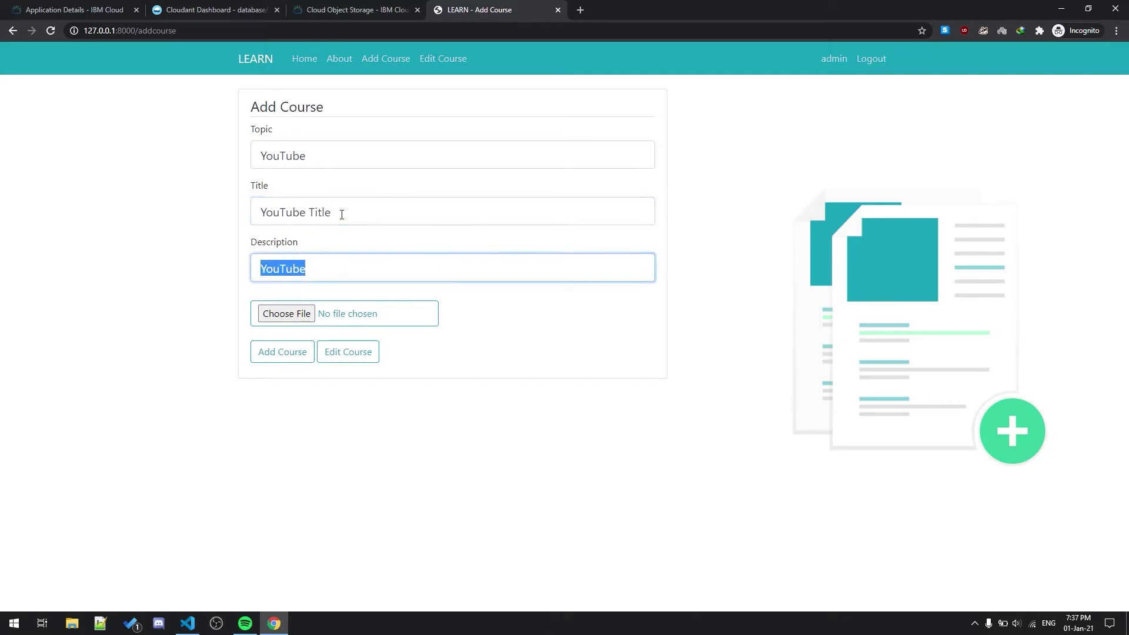
{"action": "key", "text": "Right"}
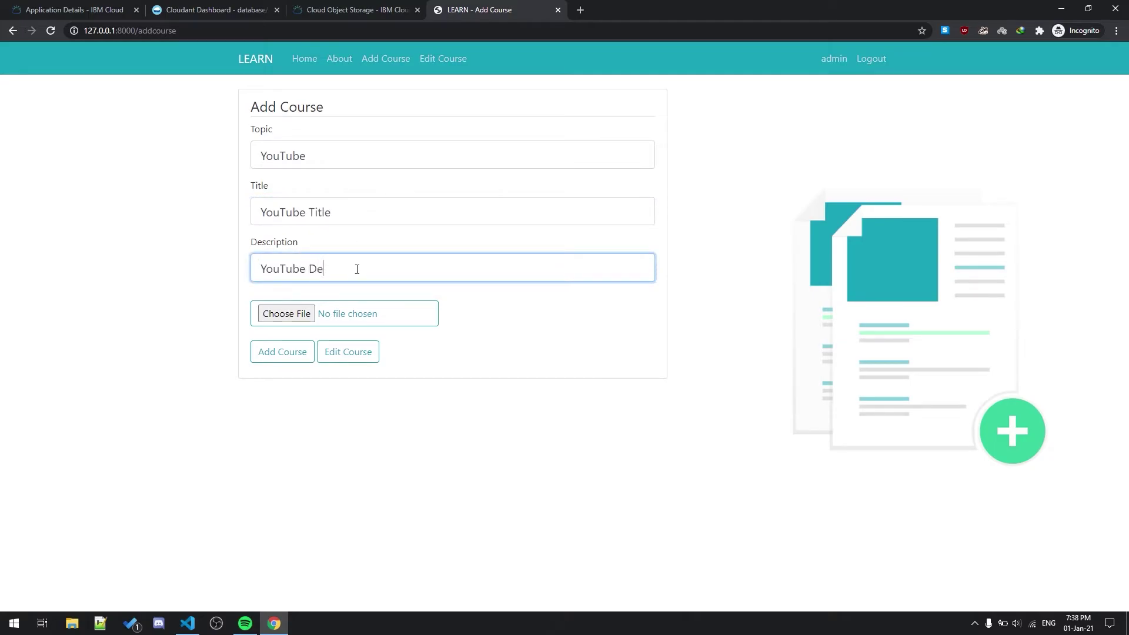
{"action": "type", "text": "Description"}
Step: Check the elearning bucket's video list, then attach Presentation1.mp4 as the course video
{"action": "left_click", "coordinate": [353, 10]}
{"action": "scroll", "coordinate": [210, 335], "scroll_direction": "down", "scroll_amount": 2}
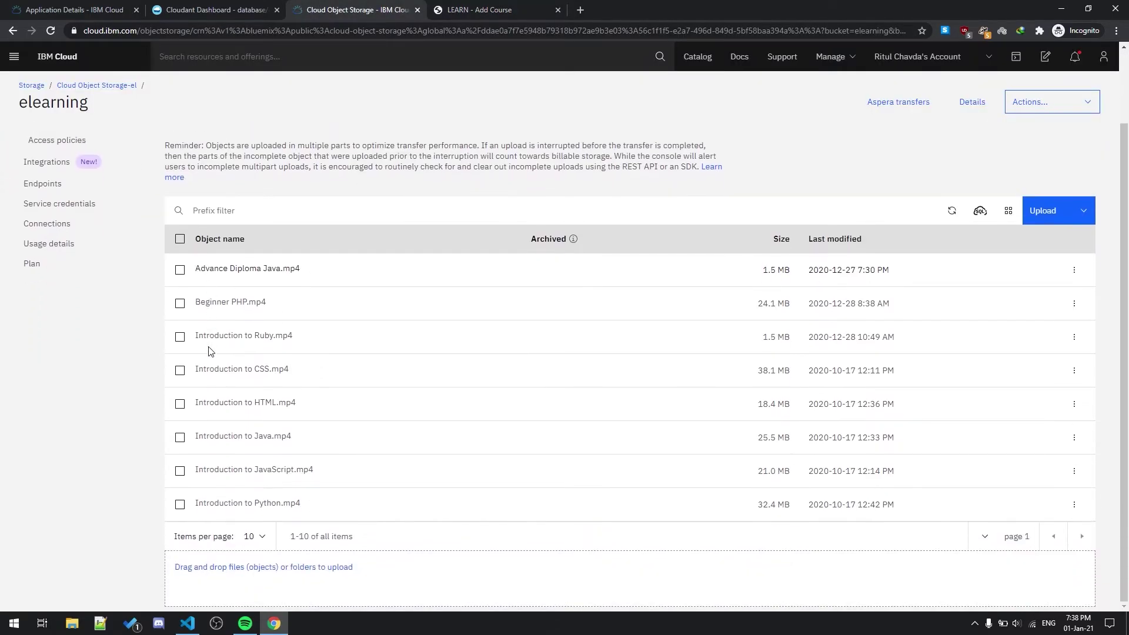
{"action": "left_click", "coordinate": [473, 11]}
{"action": "left_click", "coordinate": [288, 318]}
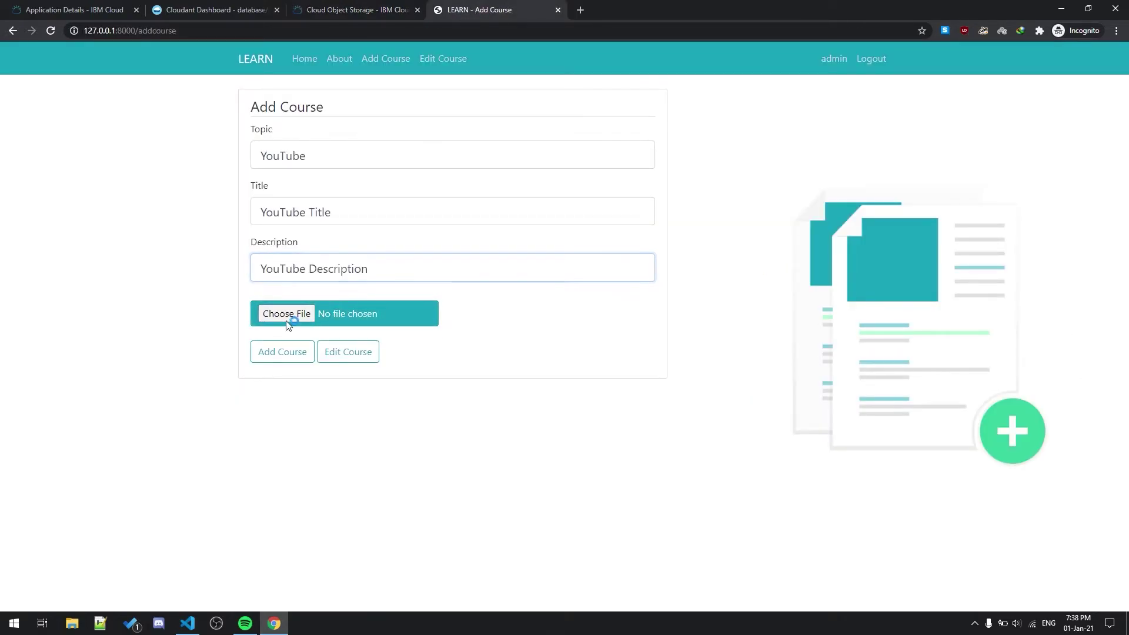
{"action": "left_click", "coordinate": [337, 113]}
{"action": "left_click", "coordinate": [354, 262]}
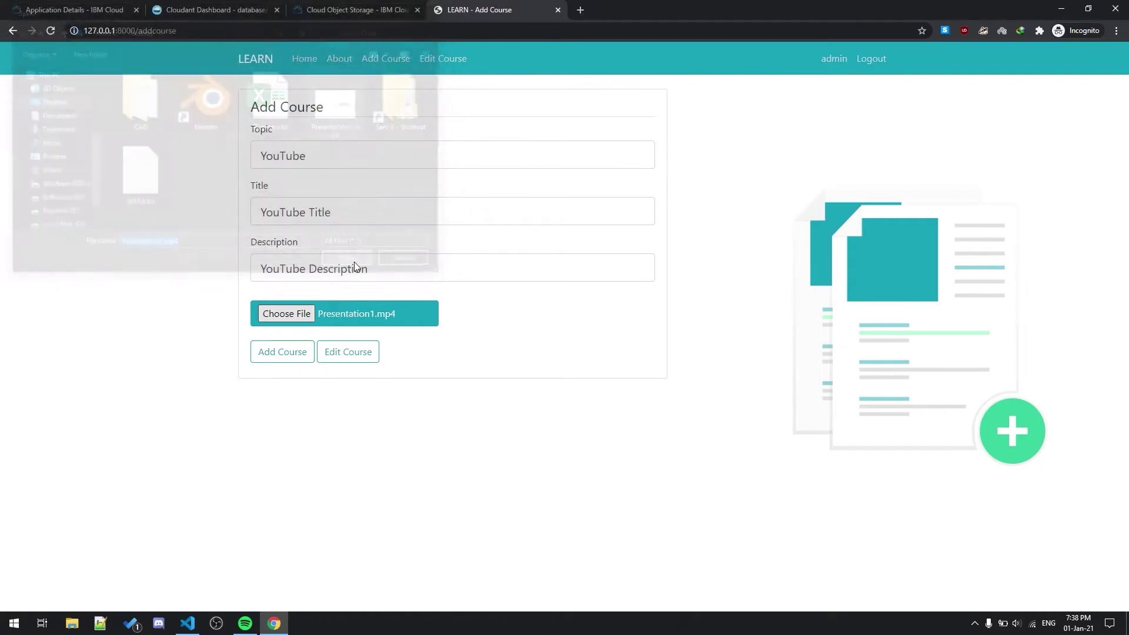
Step: Recheck the bucket's object list and highlight the course title in the Add Course form
{"action": "left_click", "coordinate": [353, 10]}
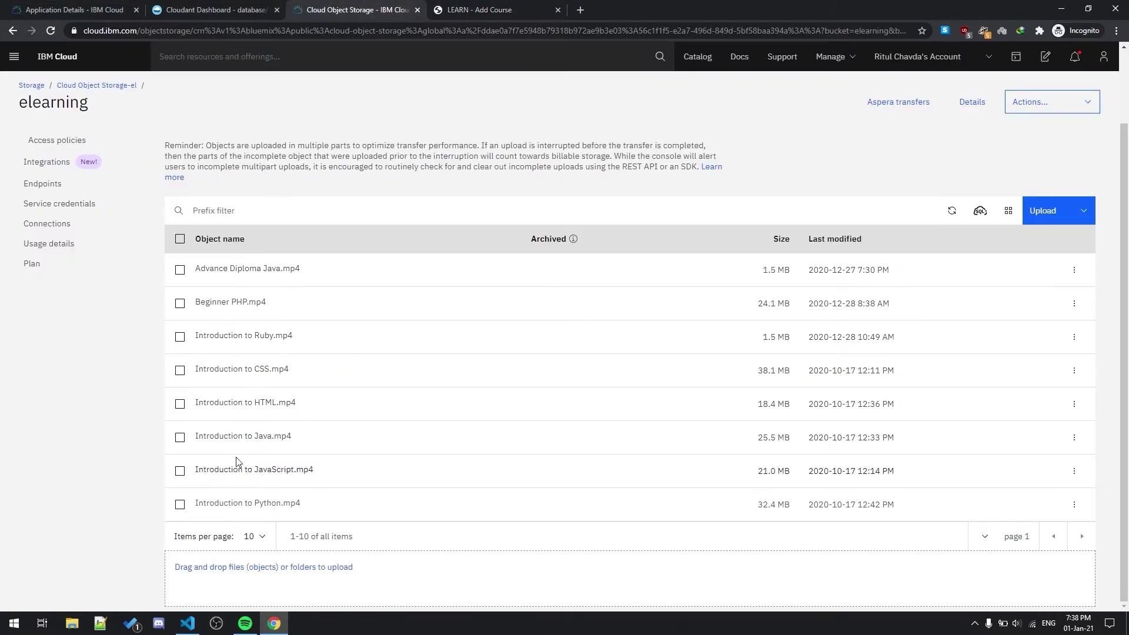
{"action": "left_click", "coordinate": [446, 7]}
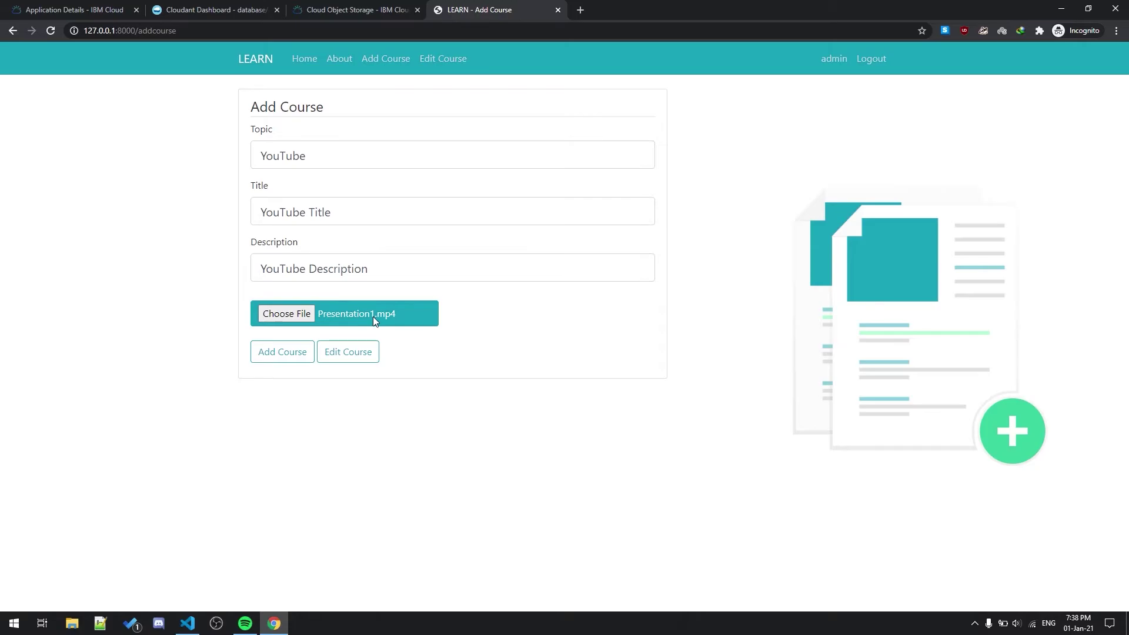
{"action": "left_click_drag", "start_coordinate": [342, 216], "coordinate": [266, 208]}
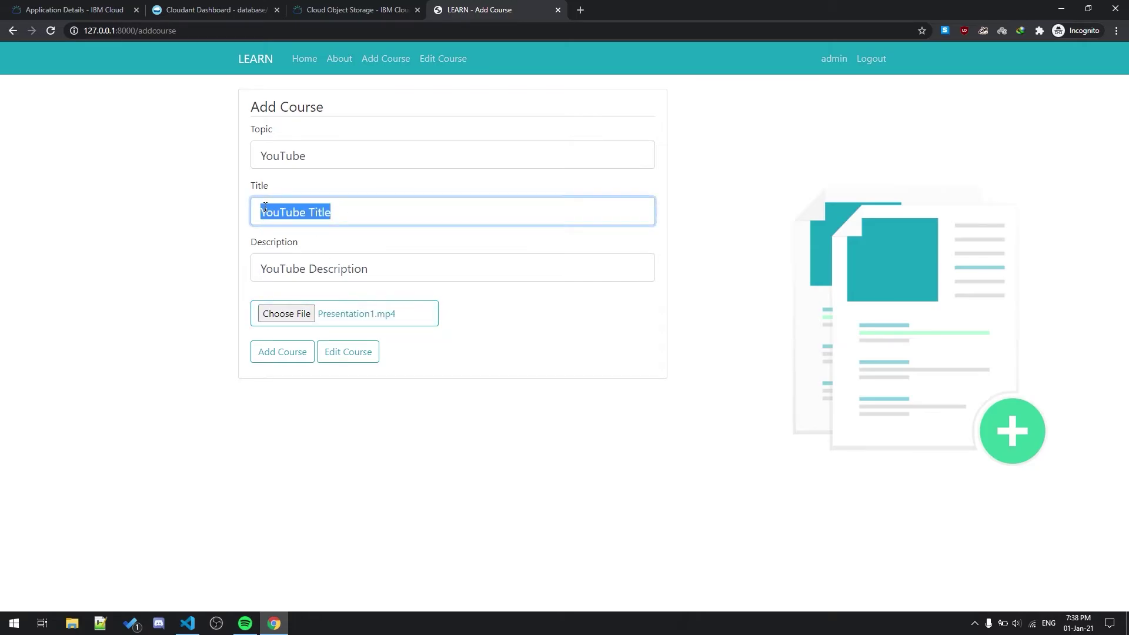
{"action": "left_click", "coordinate": [356, 212]}
{"action": "left_click", "coordinate": [347, 10]}
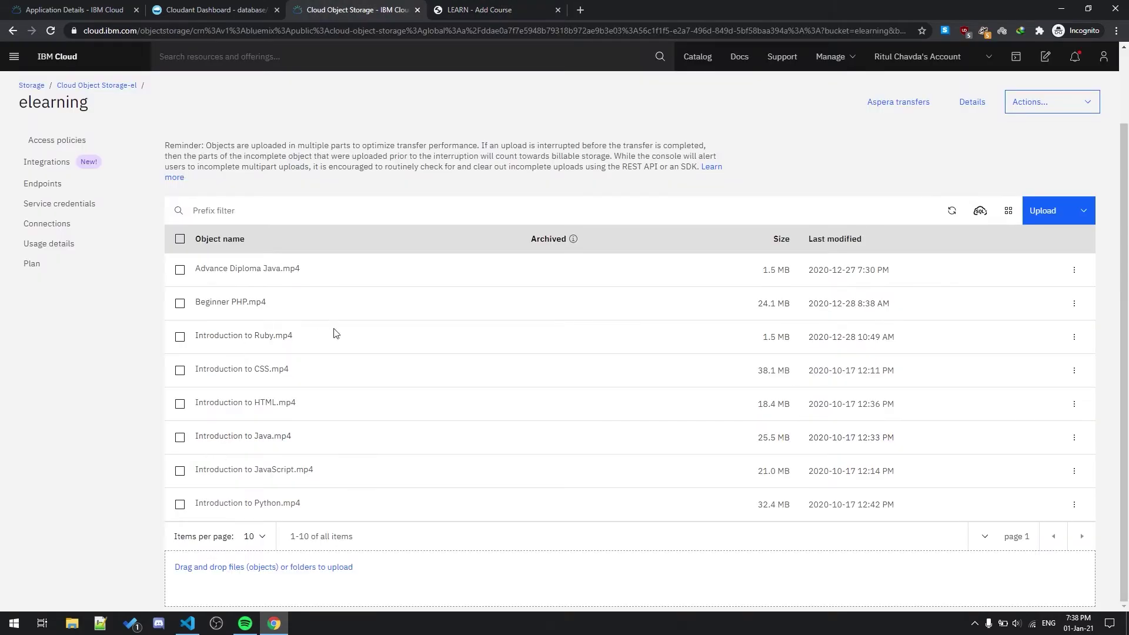
Step: Submit the YouTube course and highlight the 'Course added YouTube!' confirmation
{"action": "left_click", "coordinate": [478, 10]}
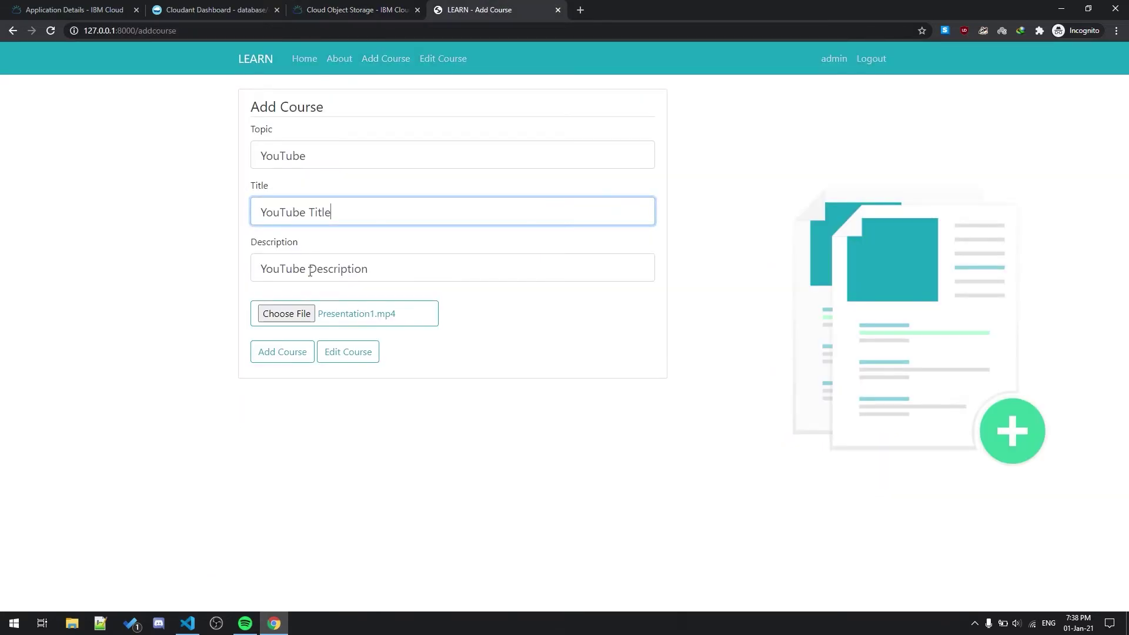
{"action": "left_click", "coordinate": [285, 353]}
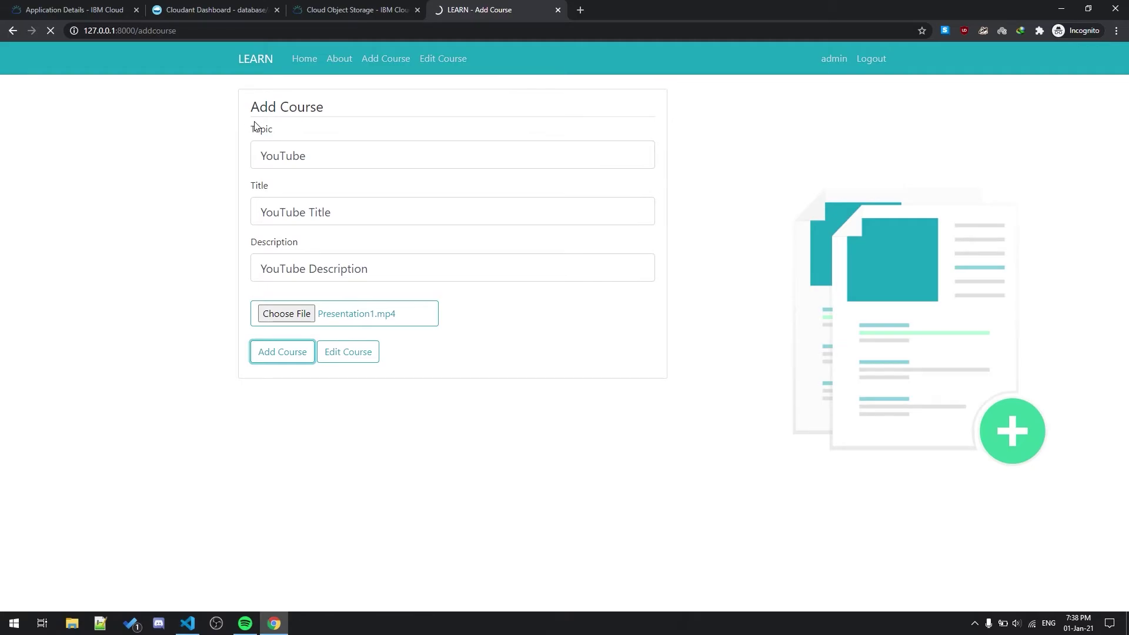
{"action": "left_click_drag", "start_coordinate": [253, 104], "coordinate": [393, 97]}
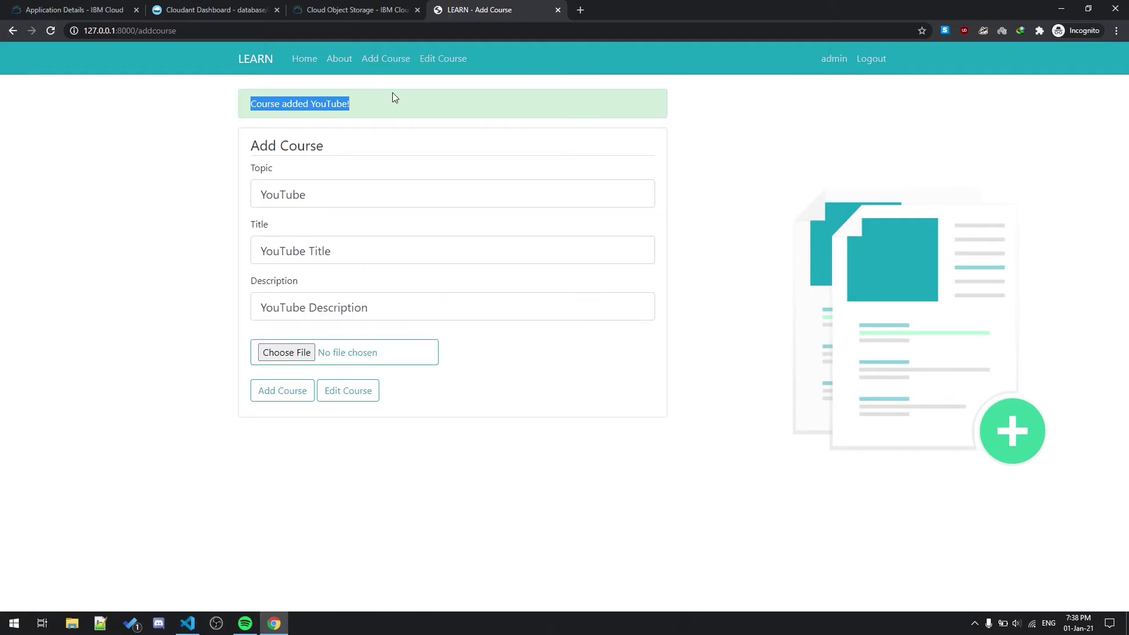
{"action": "left_click", "coordinate": [394, 97]}
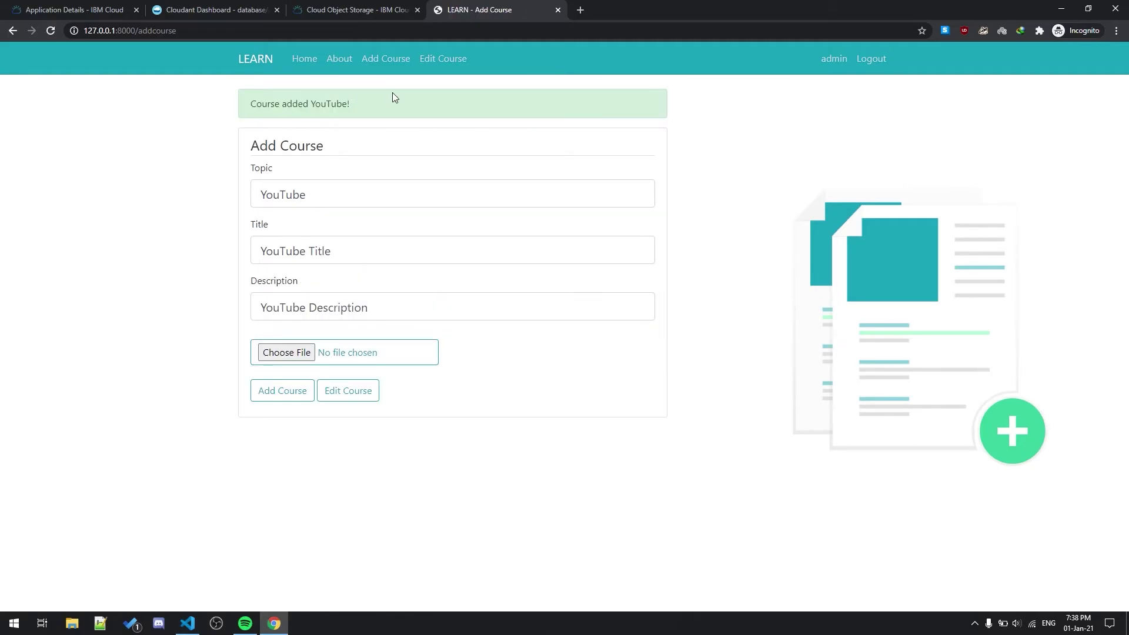
{"action": "left_click", "coordinate": [374, 7]}
Step: Refresh the elearning bucket to show YouTube Title.mp4 (331.1 KB), then open LEARN's Edit Course list
{"action": "left_click", "coordinate": [952, 210]}
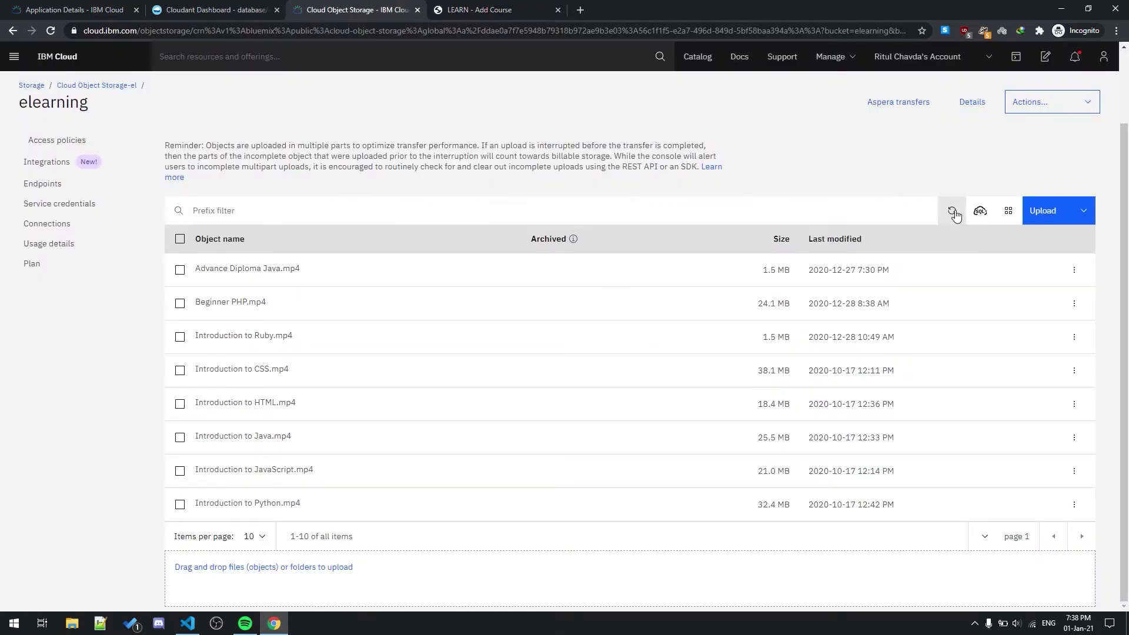
{"action": "scroll", "coordinate": [202, 381], "scroll_direction": "down", "scroll_amount": 2}
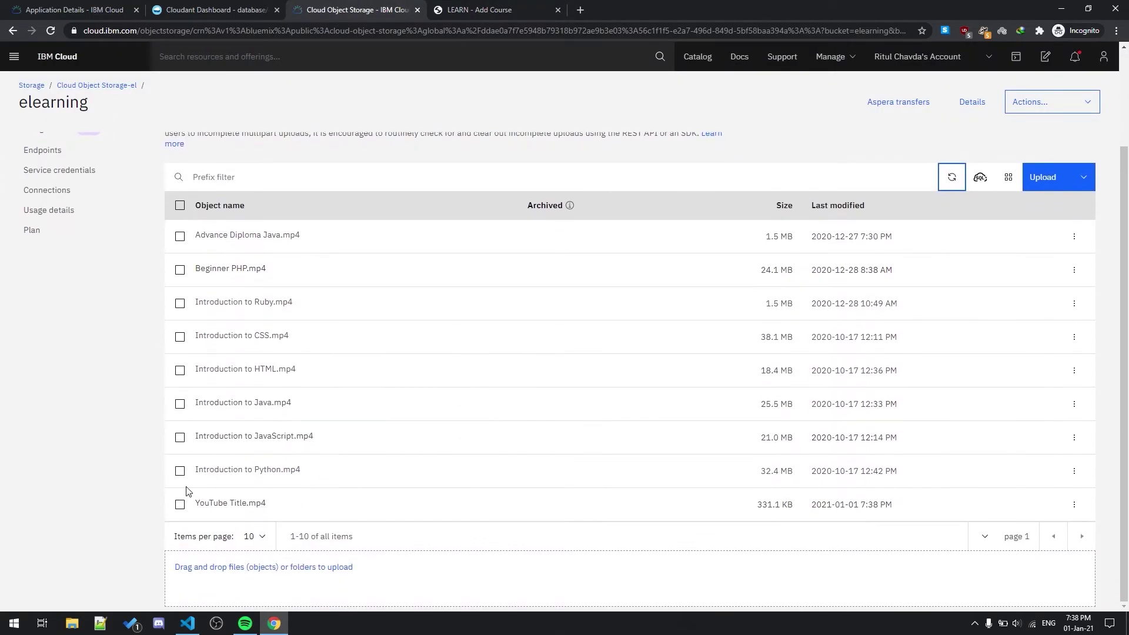
{"action": "left_click_drag", "start_coordinate": [201, 509], "coordinate": [297, 506]}
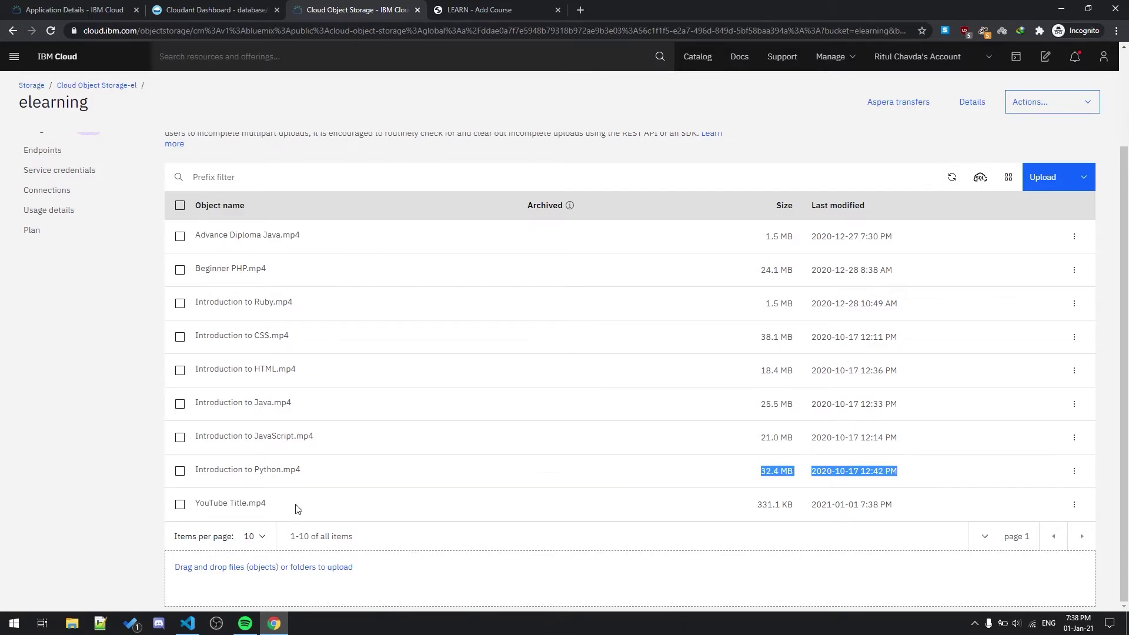
{"action": "left_click", "coordinate": [476, 7]}
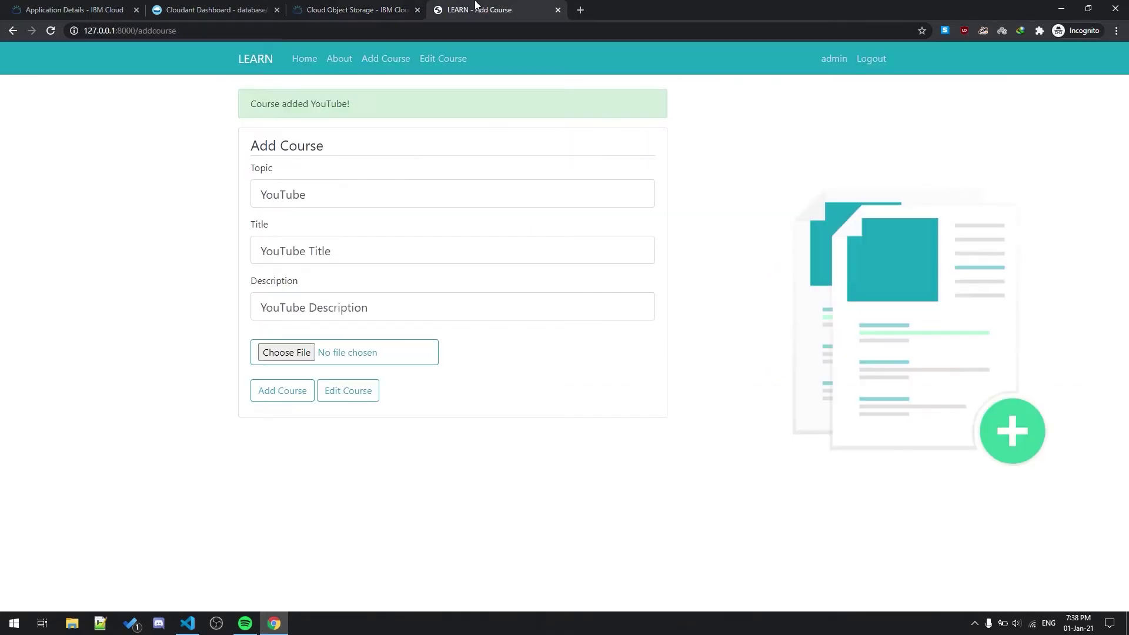
{"action": "left_click", "coordinate": [351, 393]}
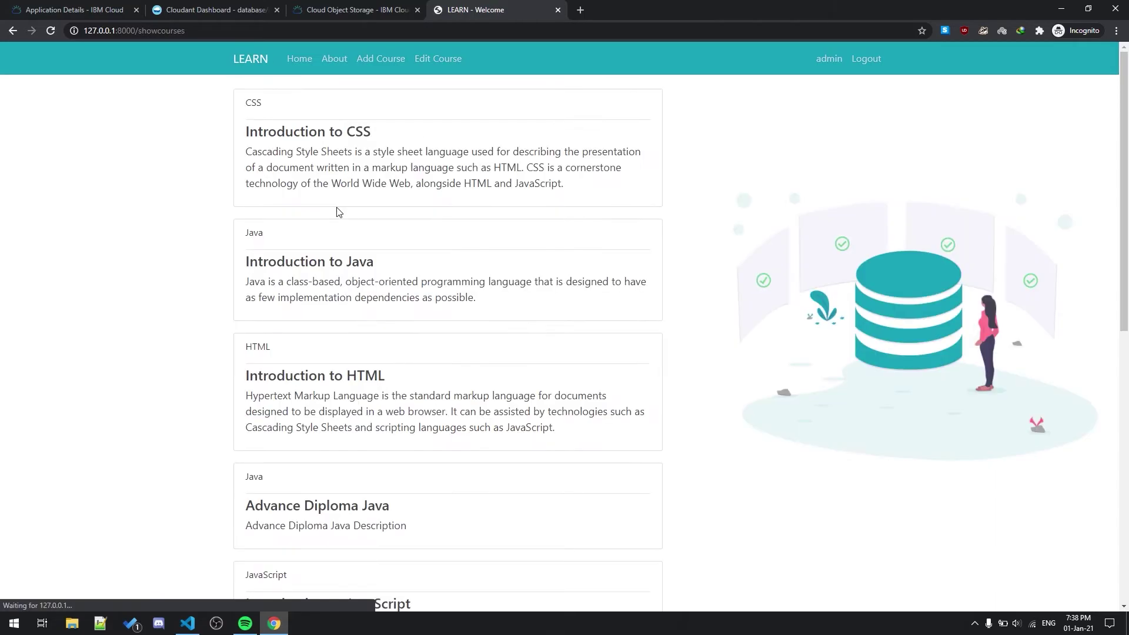
Step: Reload Cloudant's course database in Table view to reveal the YouTube Title document with 'YouTube Description'
{"action": "scroll", "coordinate": [366, 353], "scroll_direction": "down", "scroll_amount": 5}
{"action": "left_click", "coordinate": [188, 4]}
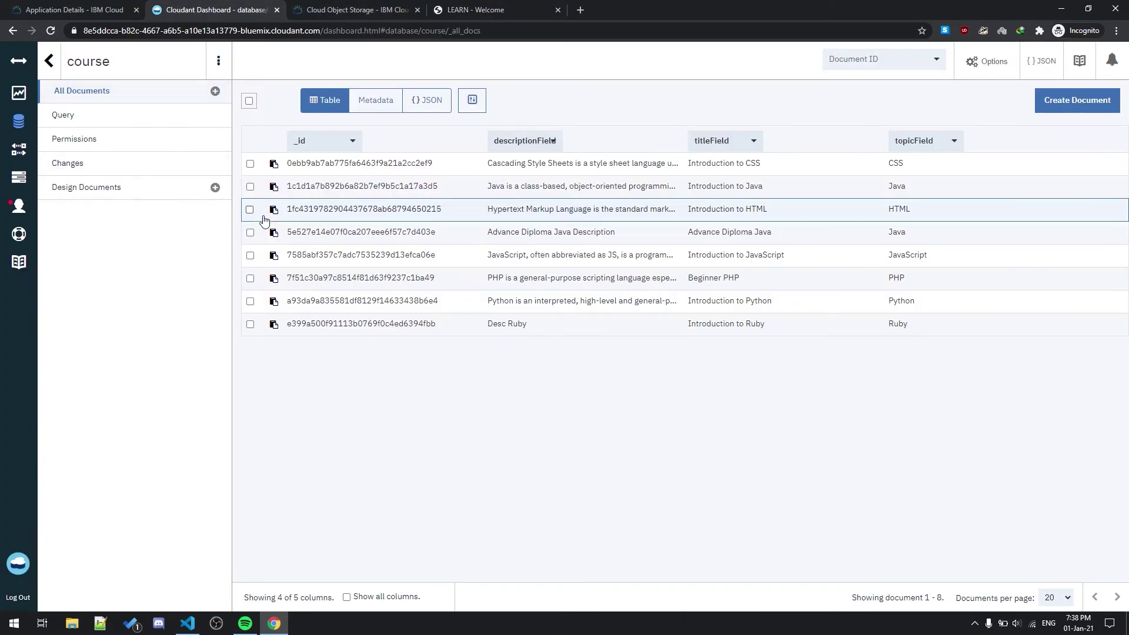
{"action": "left_click", "coordinate": [51, 31]}
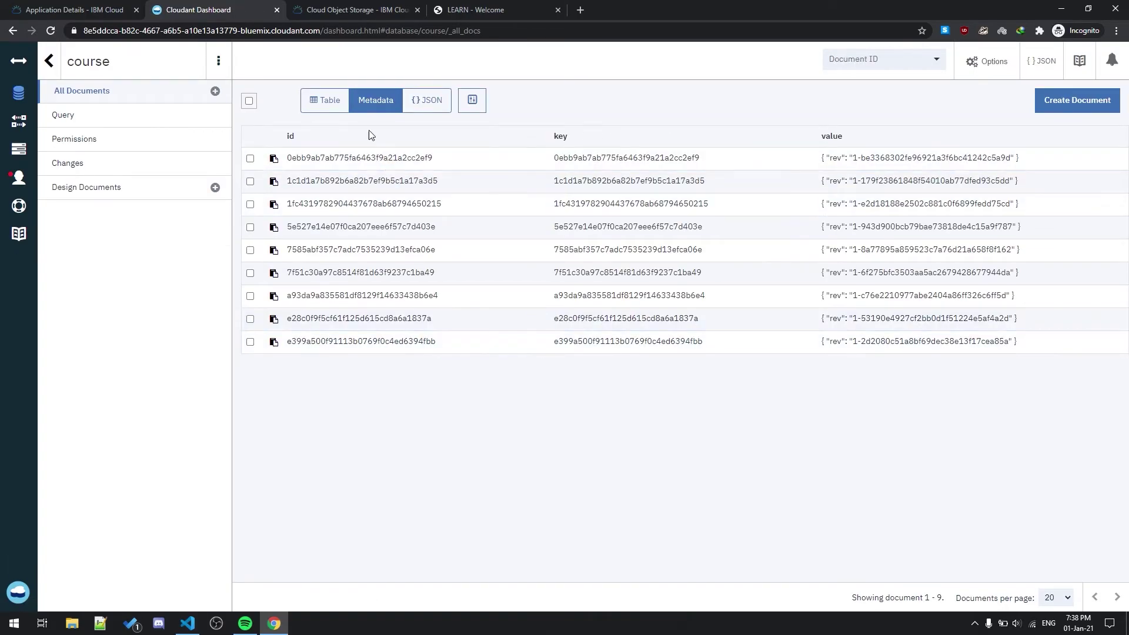
{"action": "left_click", "coordinate": [325, 100]}
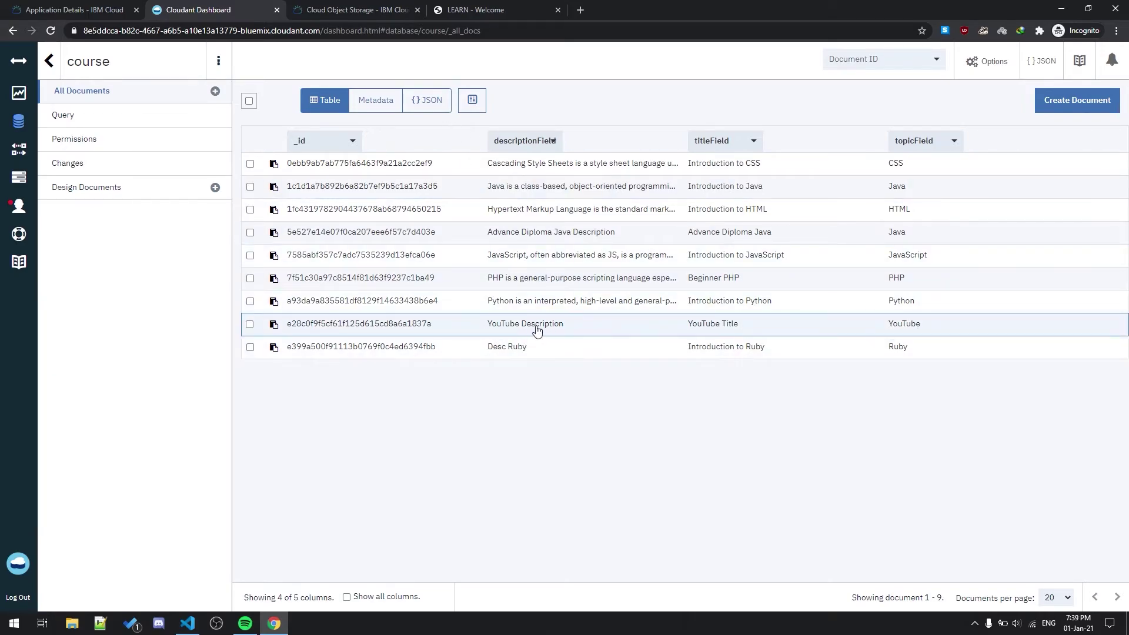
Step: Edit the YouTube Title course, changing its description to 'YouTube Description Updated', and click Update Course
{"action": "left_click", "coordinate": [464, 10]}
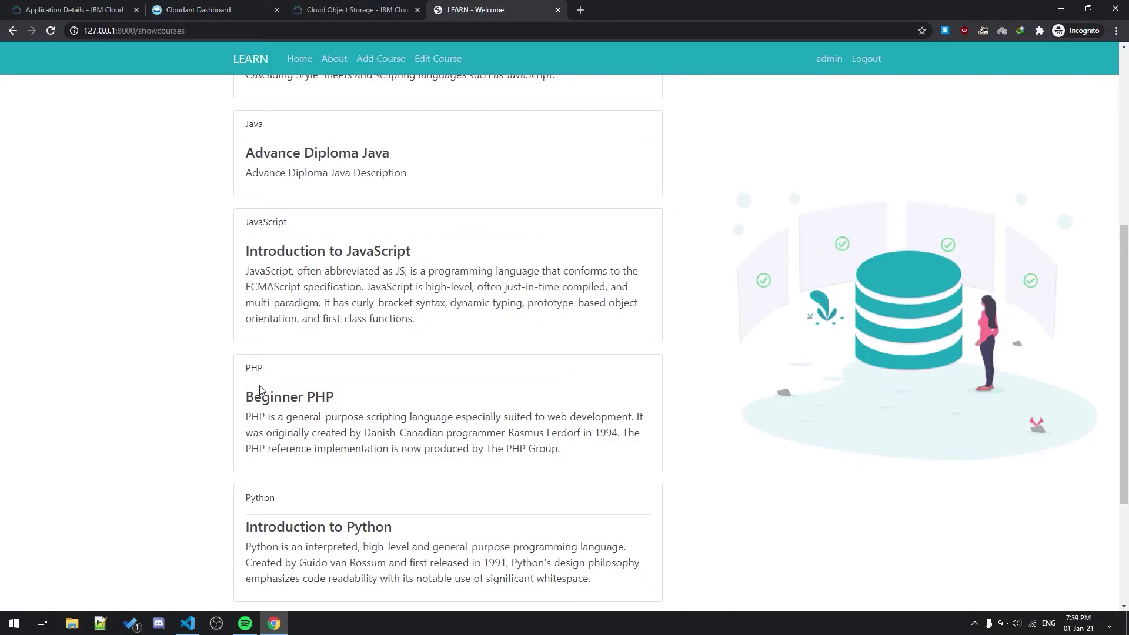
{"action": "scroll", "coordinate": [292, 469], "scroll_direction": "down", "scroll_amount": 3}
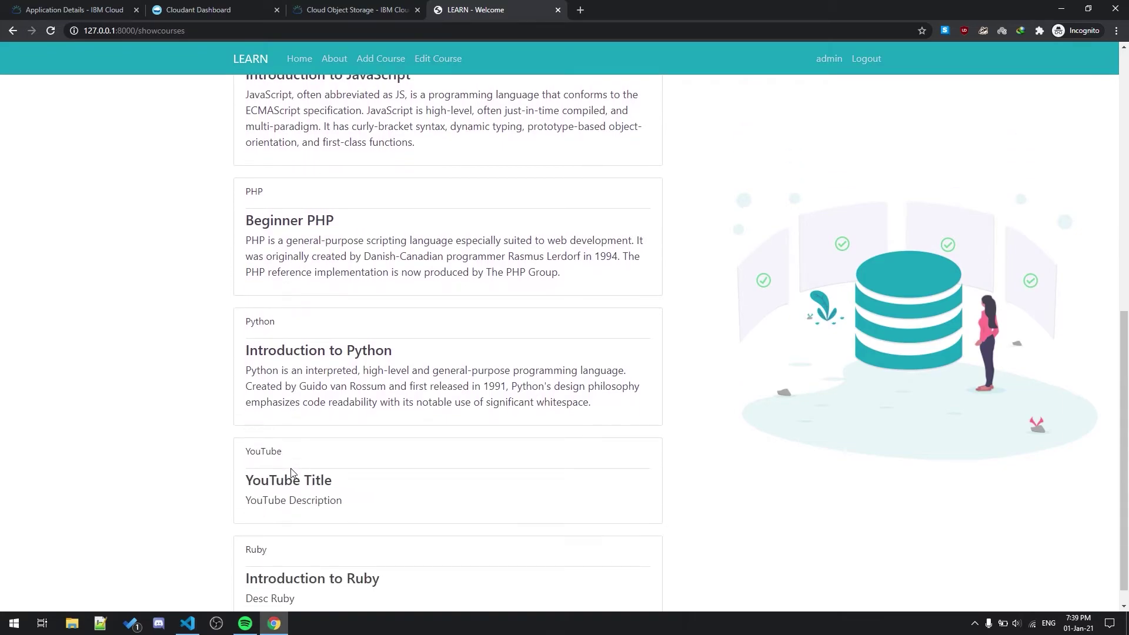
{"action": "left_click", "coordinate": [312, 478]}
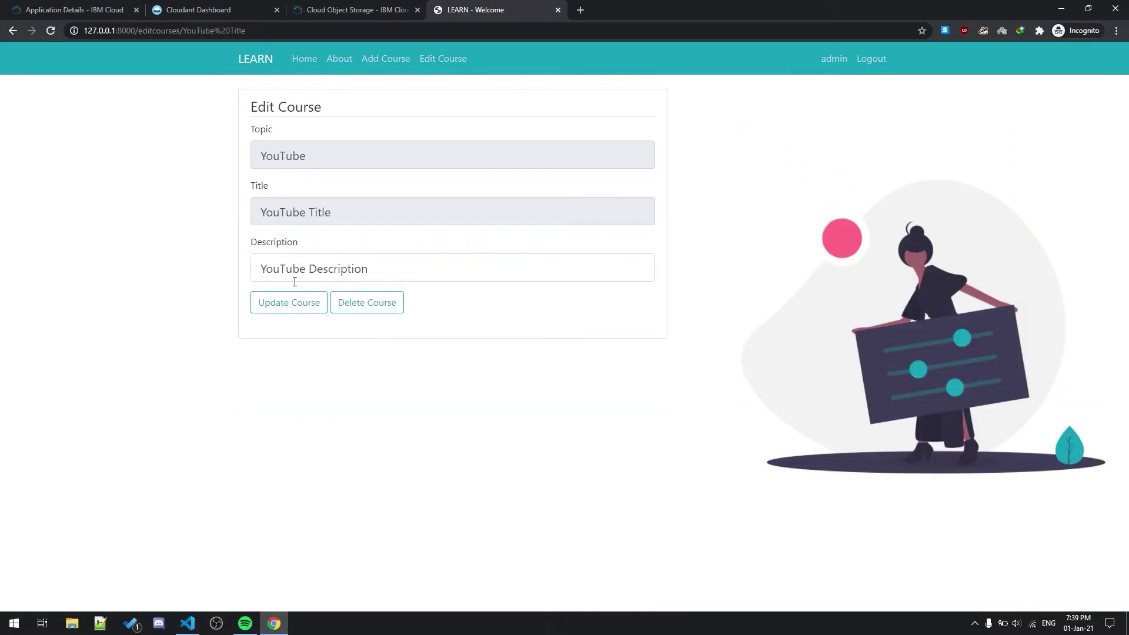
{"action": "left_click", "coordinate": [385, 268]}
{"action": "type", "text": "U"}
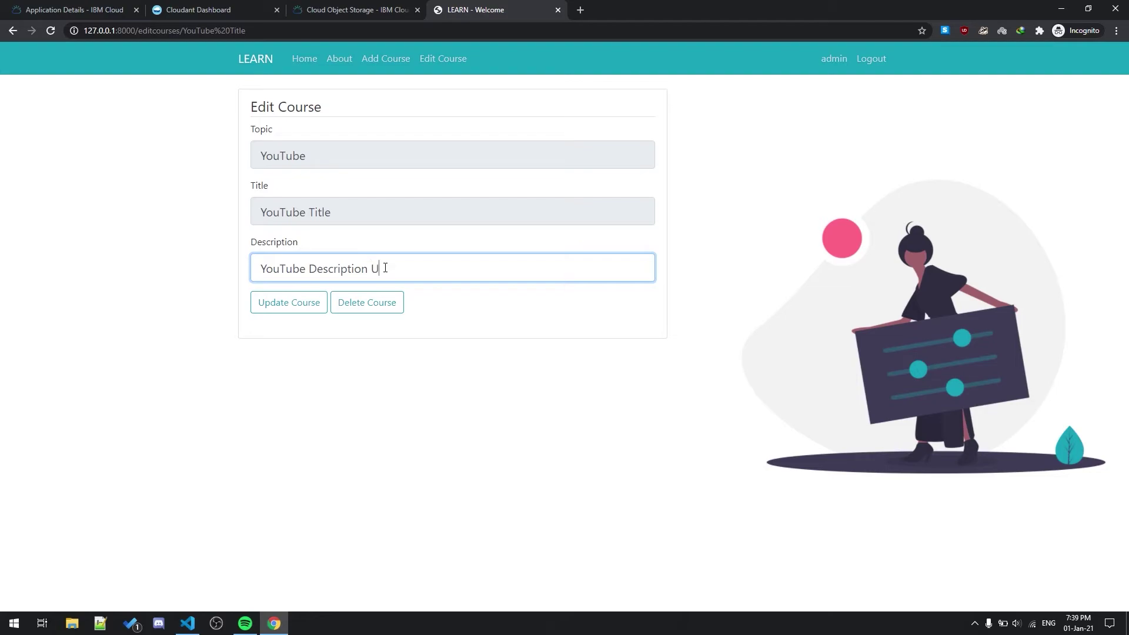
{"action": "type", "text": "pdated"}
{"action": "left_click", "coordinate": [286, 310]}
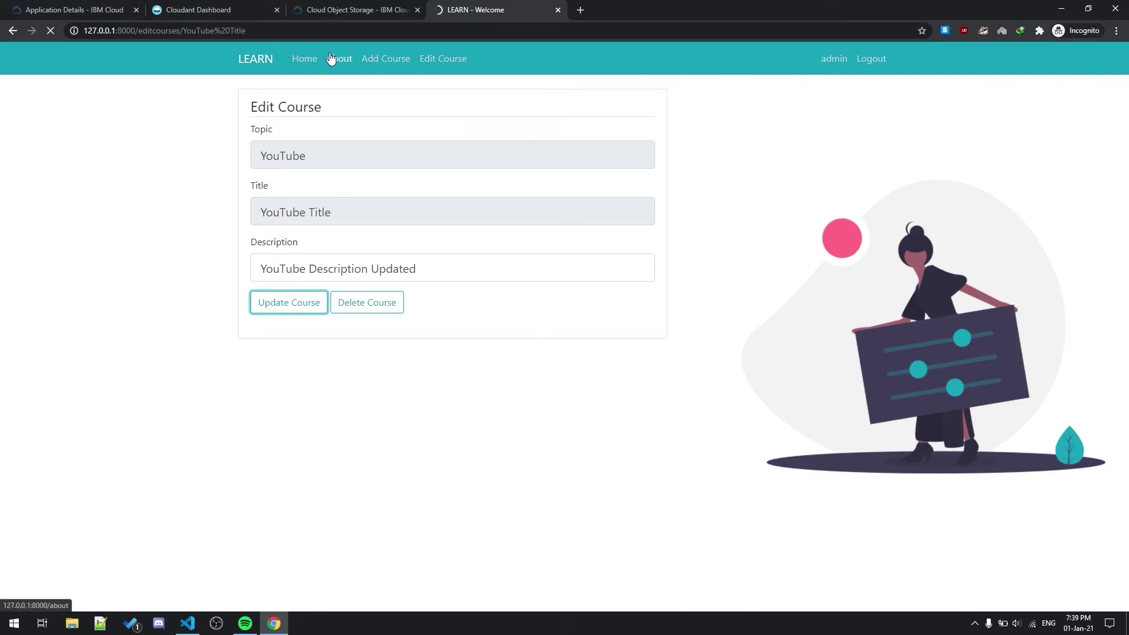
Step: Reload Cloudant's table view to confirm 'YouTube Description Updated', then go back to LEARN's course list
{"action": "left_click", "coordinate": [221, 7]}
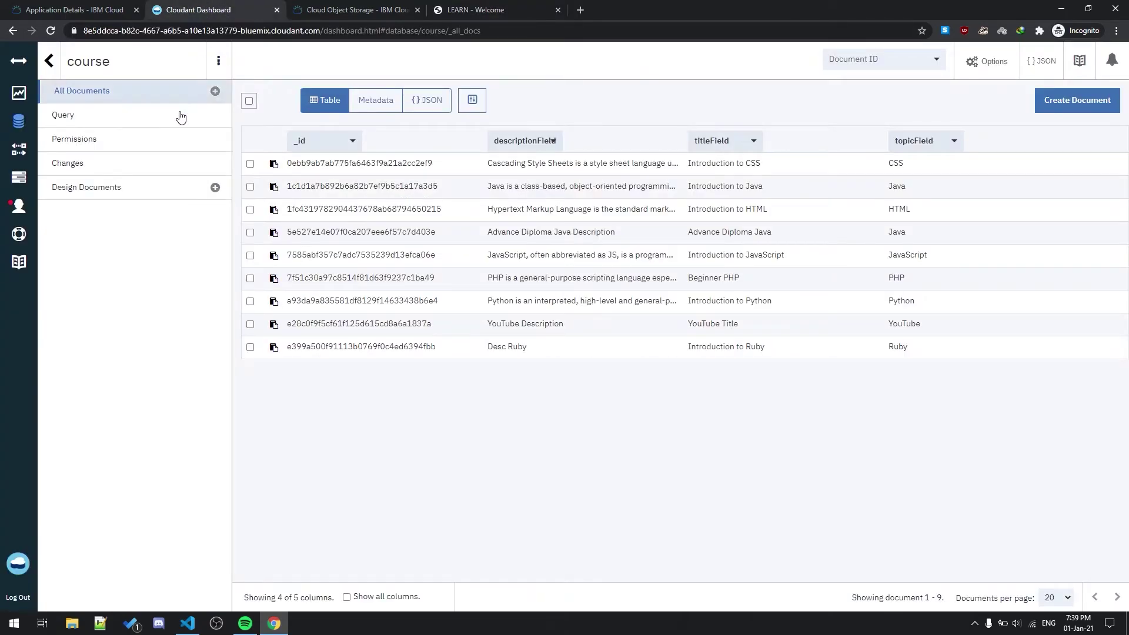
{"action": "left_click", "coordinate": [50, 31]}
{"action": "left_click", "coordinate": [323, 101]}
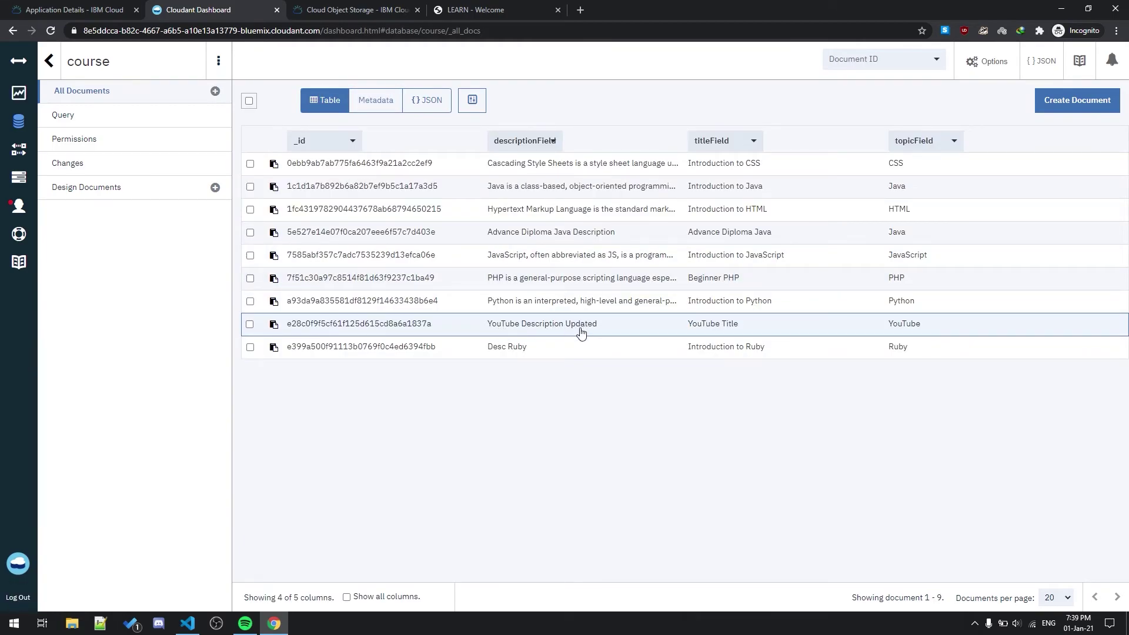
{"action": "left_click", "coordinate": [494, 10]}
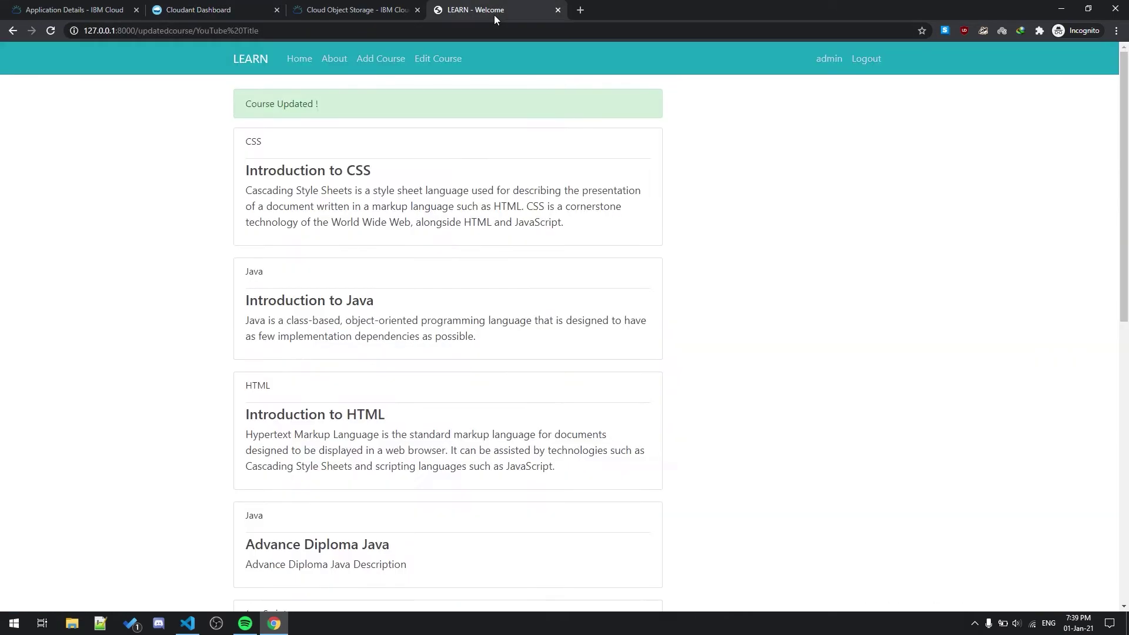
Step: Log out of the admin account and sign in as the student with their password
{"action": "left_click", "coordinate": [866, 66]}
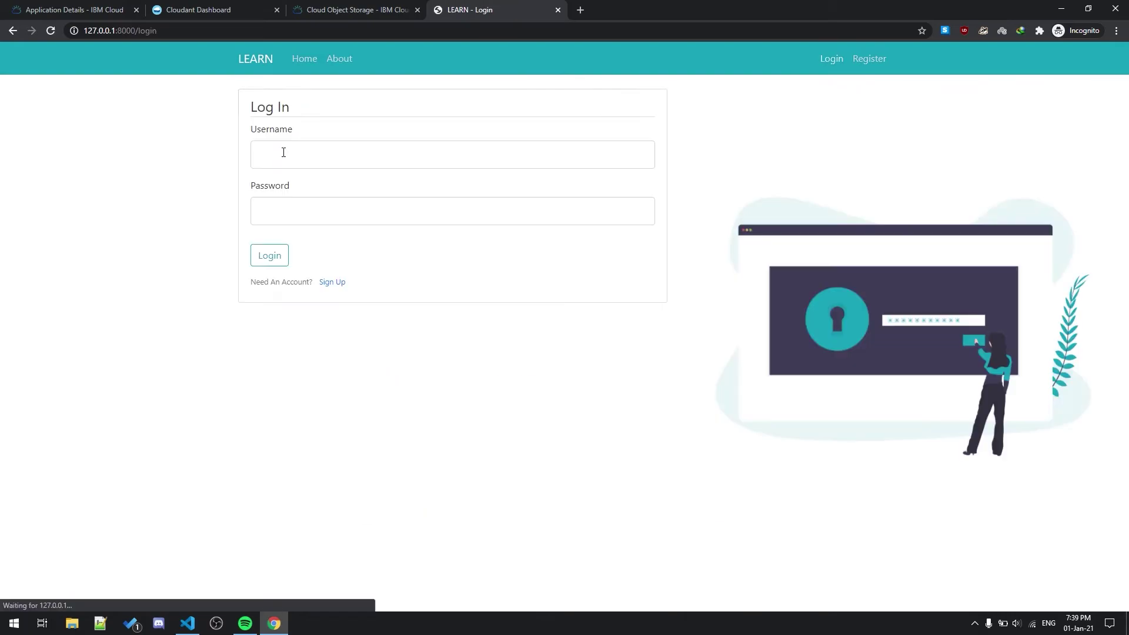
{"action": "key", "text": "Tab"}
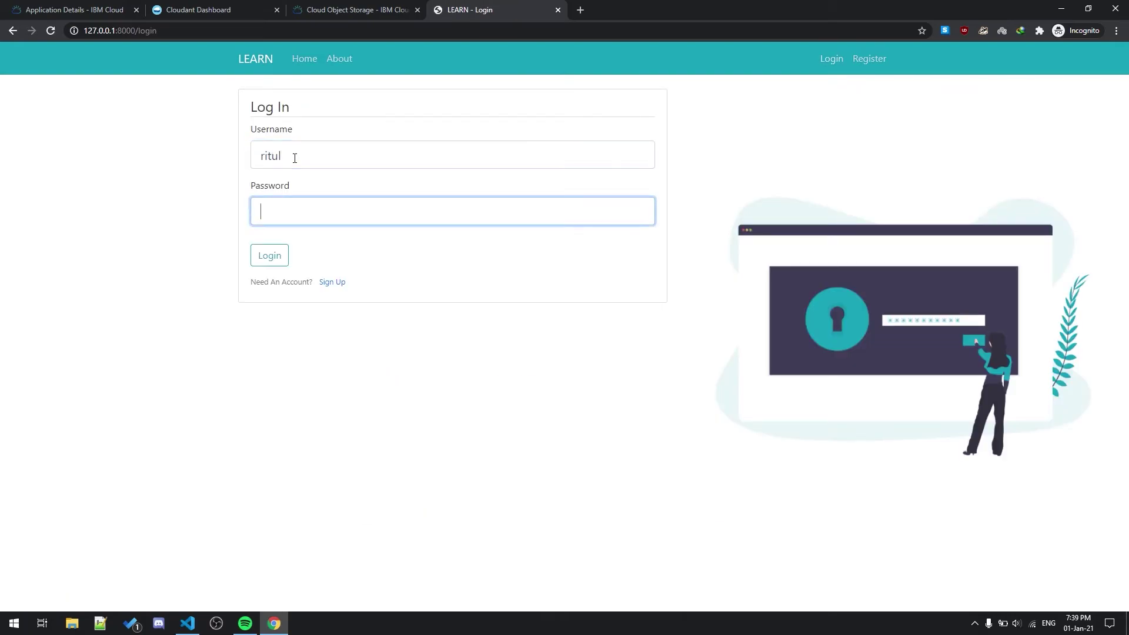
{"action": "type", "text": "123456"}
{"action": "key", "text": "Return"}
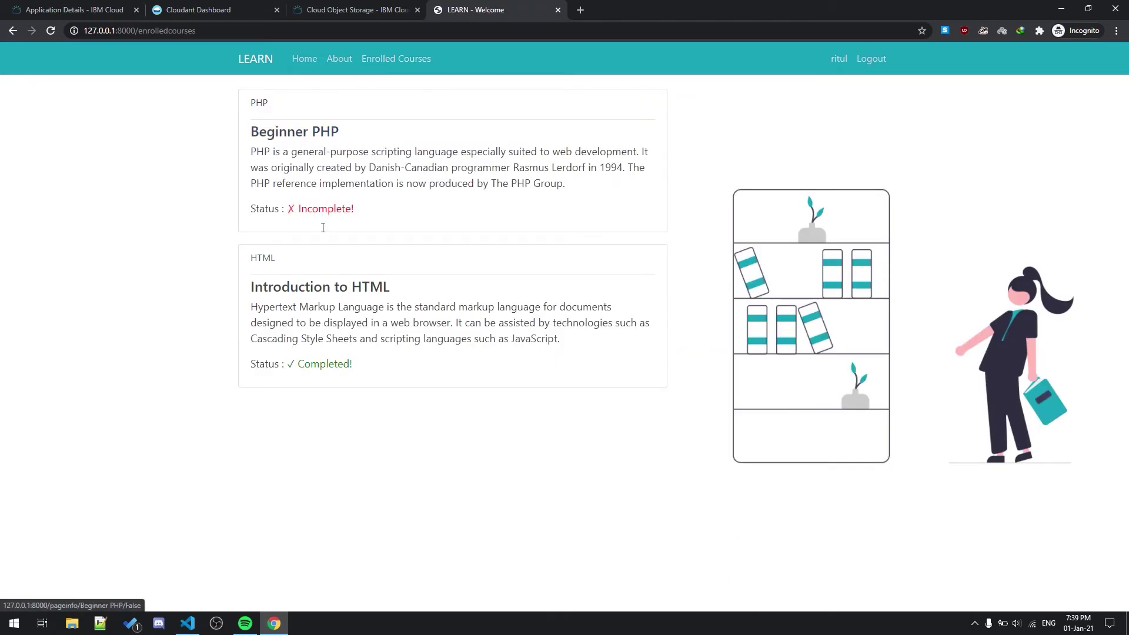
Step: Search courses for 'youtube' and enrol in the YouTube Title course
{"action": "left_click", "coordinate": [312, 58]}
{"action": "left_click", "coordinate": [353, 108]}
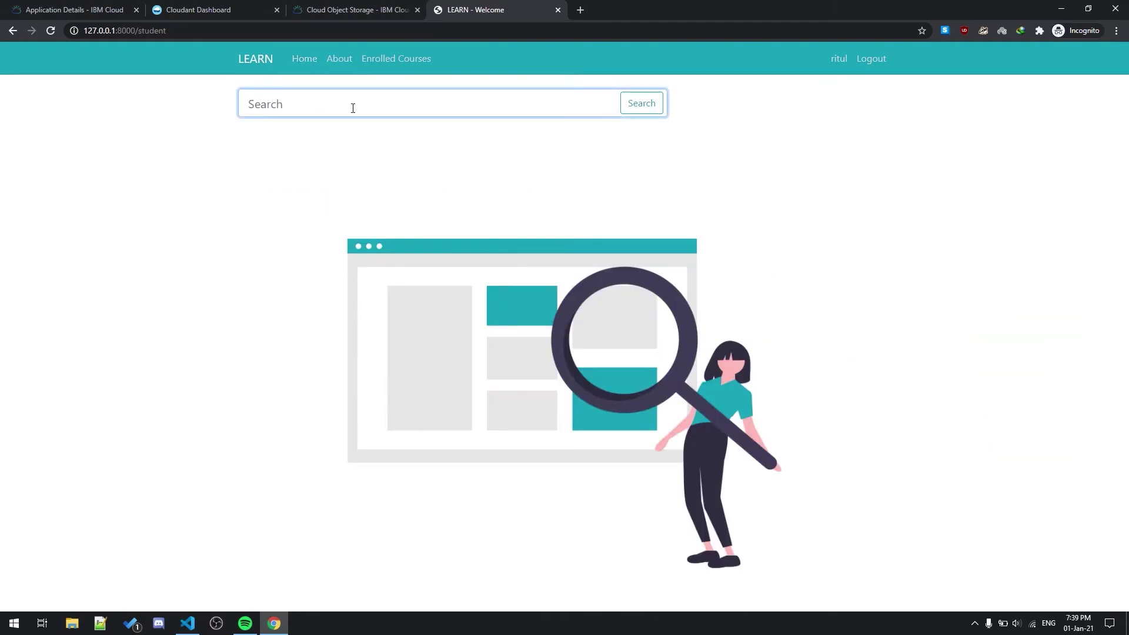
{"action": "type", "text": "youtube"}
{"action": "key", "text": "Return"}
{"action": "left_click", "coordinate": [282, 228]}
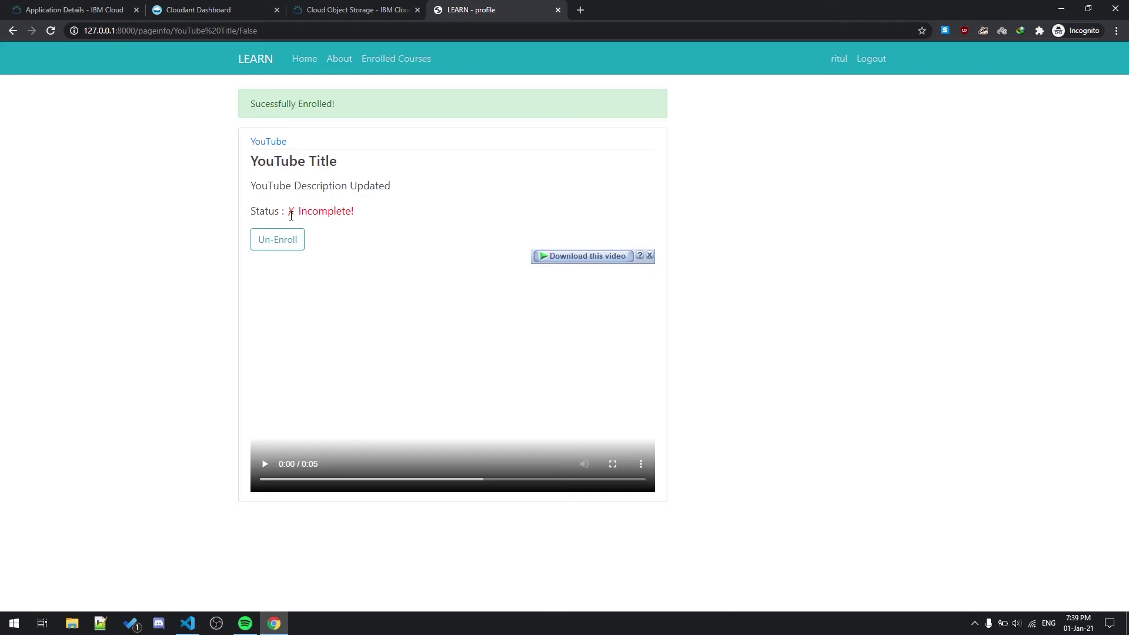
Step: Play the YouTube Title video through, then check it shows Completed under Enrolled Courses
{"action": "left_click_drag", "start_coordinate": [291, 215], "coordinate": [366, 210]}
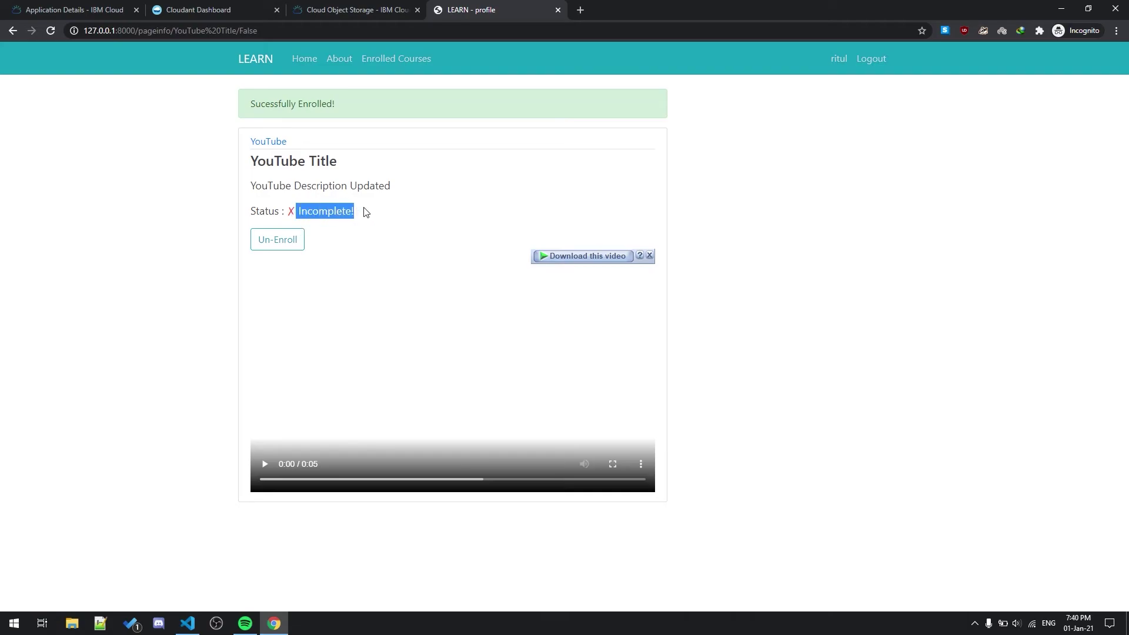
{"action": "left_click", "coordinate": [265, 464]}
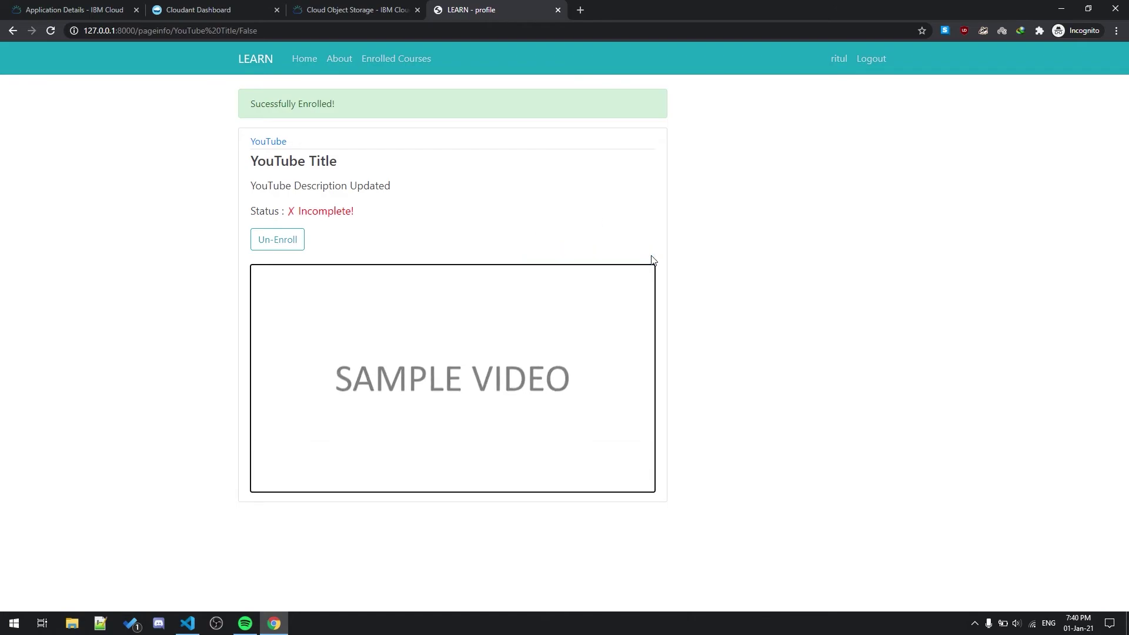
{"action": "left_click", "coordinate": [290, 237]}
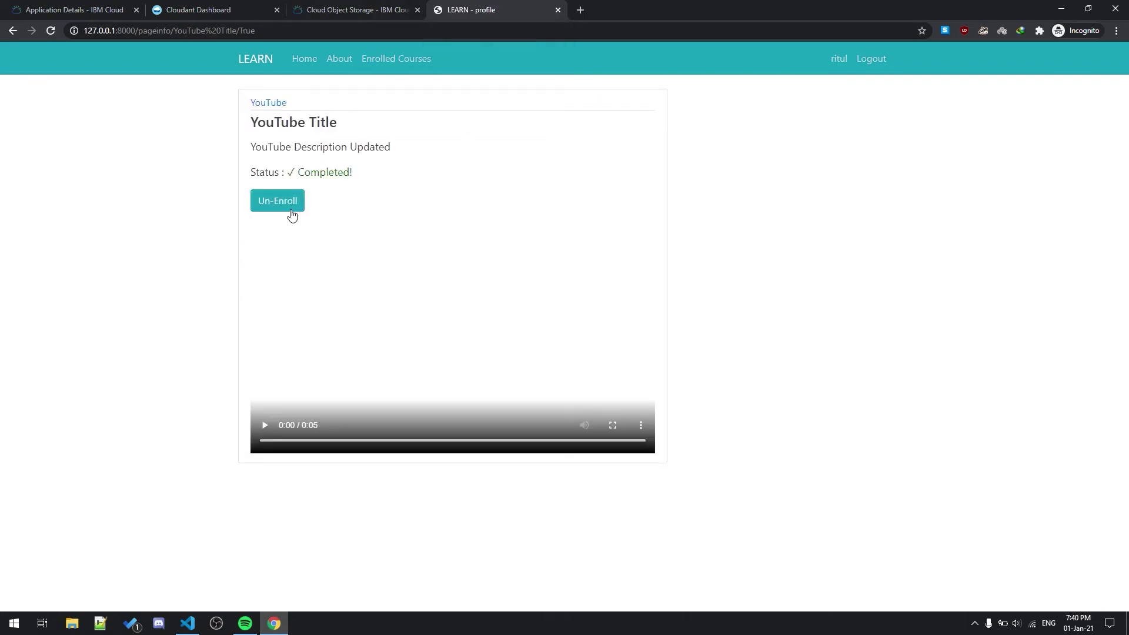
{"action": "left_click", "coordinate": [391, 67]}
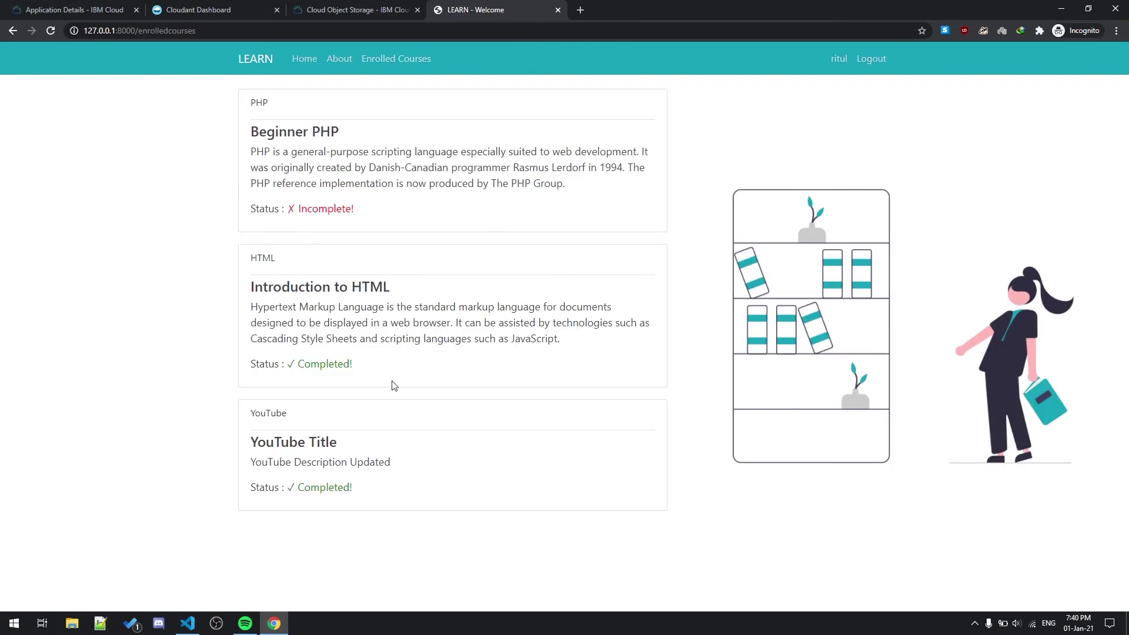
Step: Un-enrol from YouTube Title and confirm only Beginner PHP and Introduction to HTML remain
{"action": "left_click", "coordinate": [323, 443]}
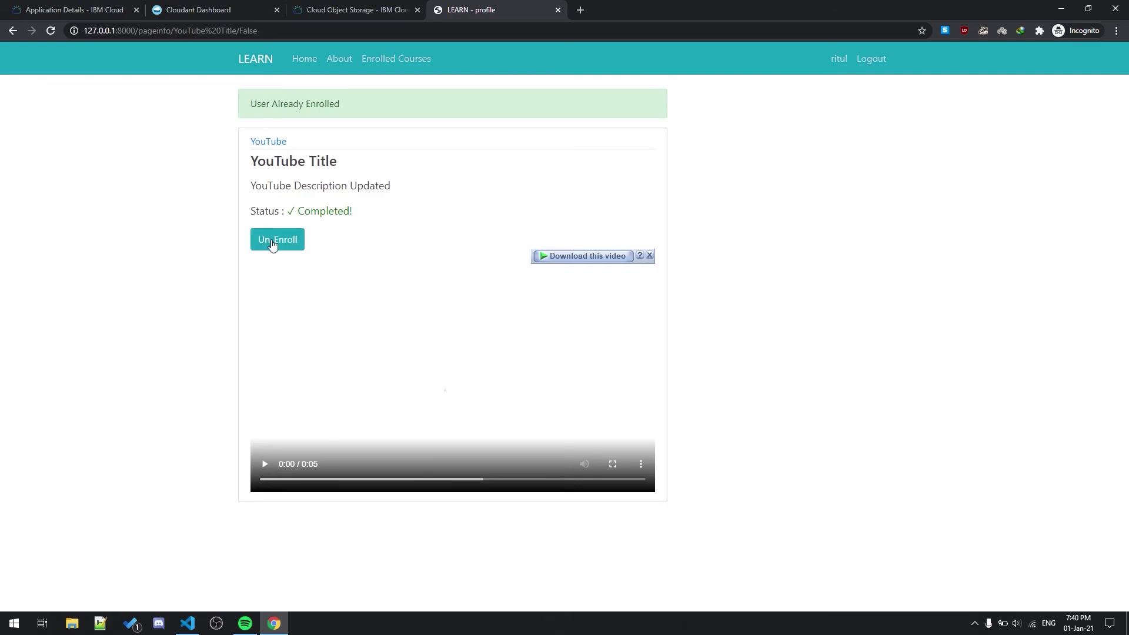
{"action": "left_click", "coordinate": [269, 241]}
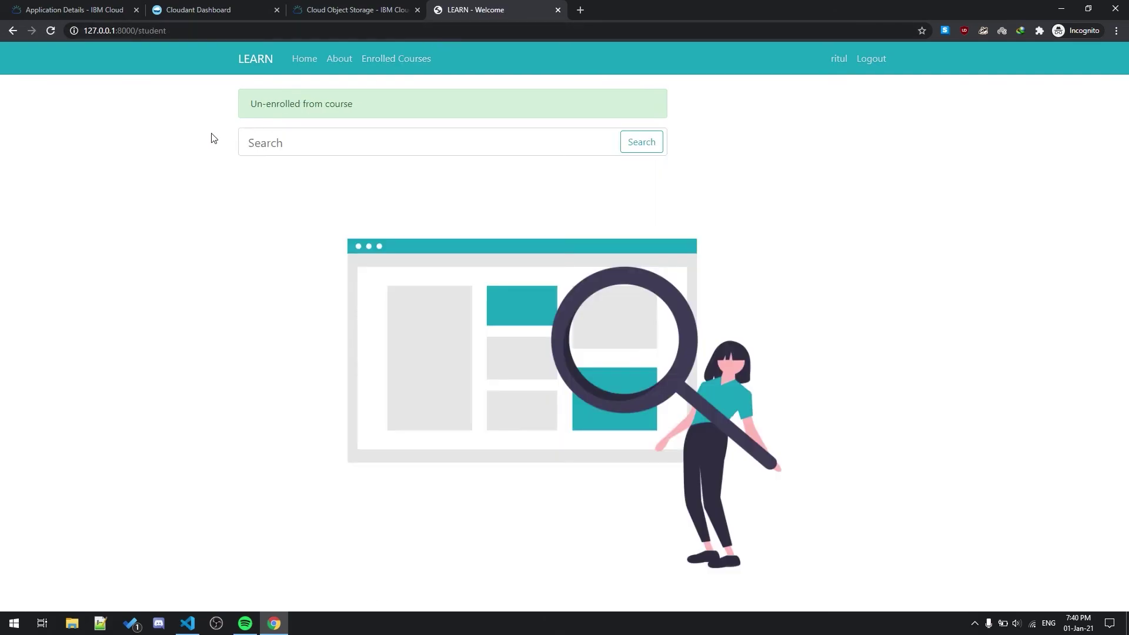
{"action": "left_click_drag", "start_coordinate": [242, 110], "coordinate": [441, 104]}
{"action": "left_click", "coordinate": [441, 103]}
{"action": "left_click", "coordinate": [405, 58]}
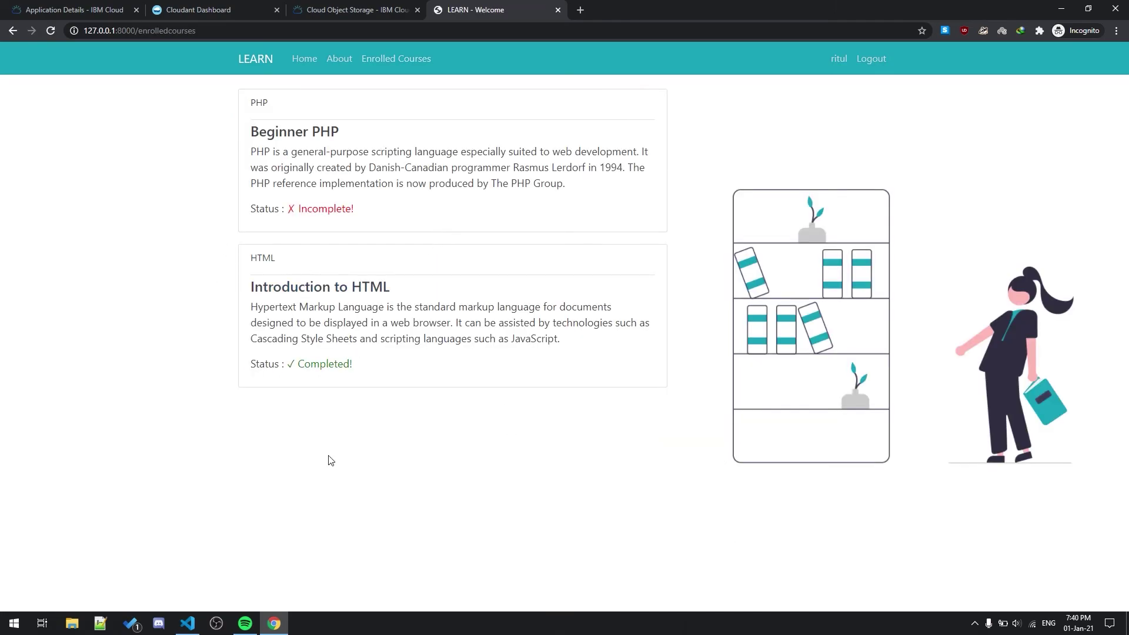
Step: Log the student out and view the elearning app overview in IBM Cloud
{"action": "left_click", "coordinate": [875, 61]}
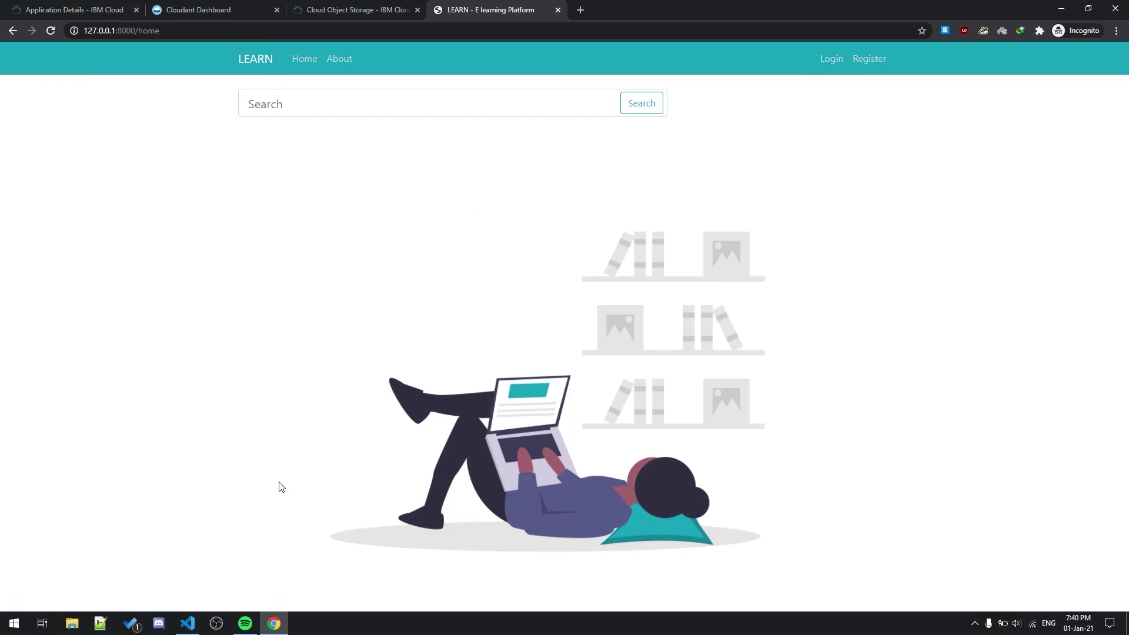
{"action": "left_click", "coordinate": [75, 10]}
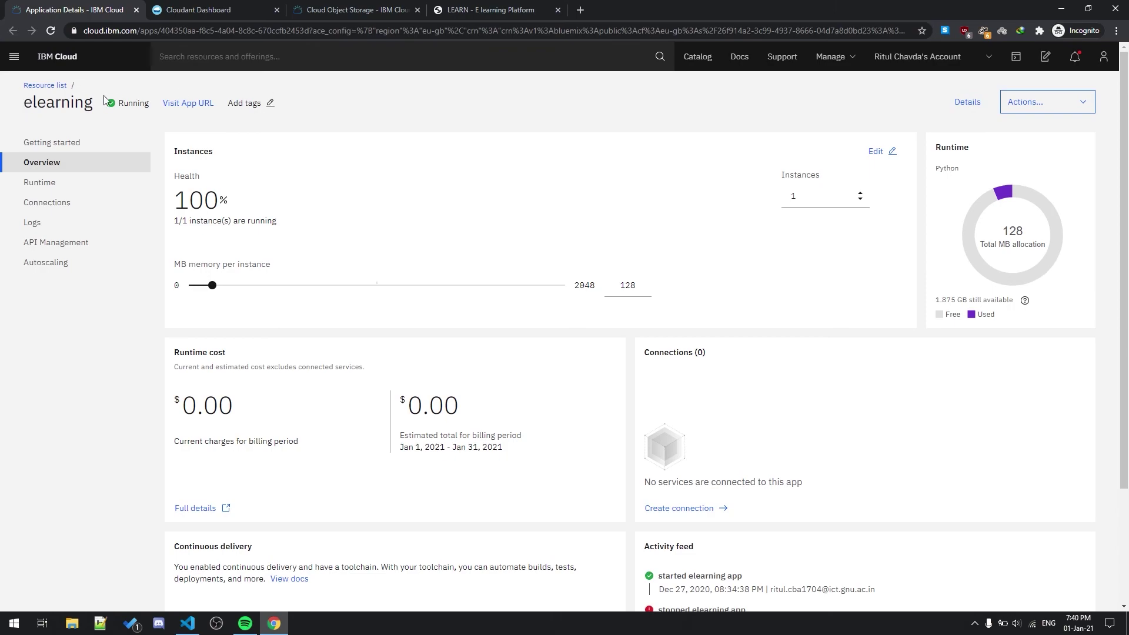
Step: Check the Cloudant databases list, then the elearning bucket's objects including YouTube Title.mp4
{"action": "left_click", "coordinate": [156, 11]}
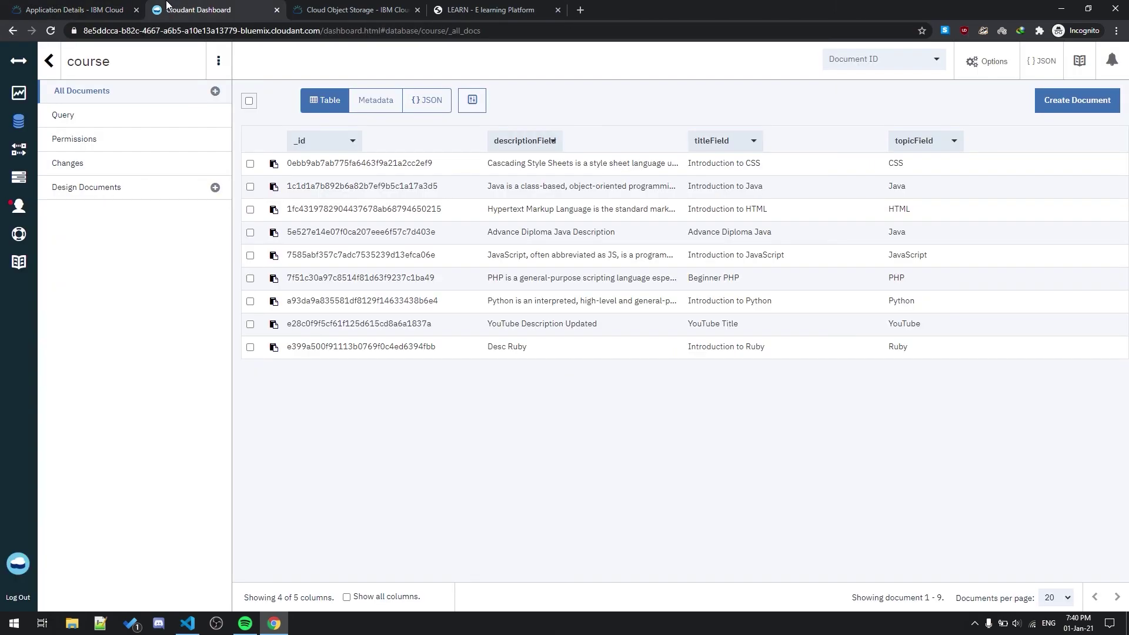
{"action": "left_click", "coordinate": [48, 61]}
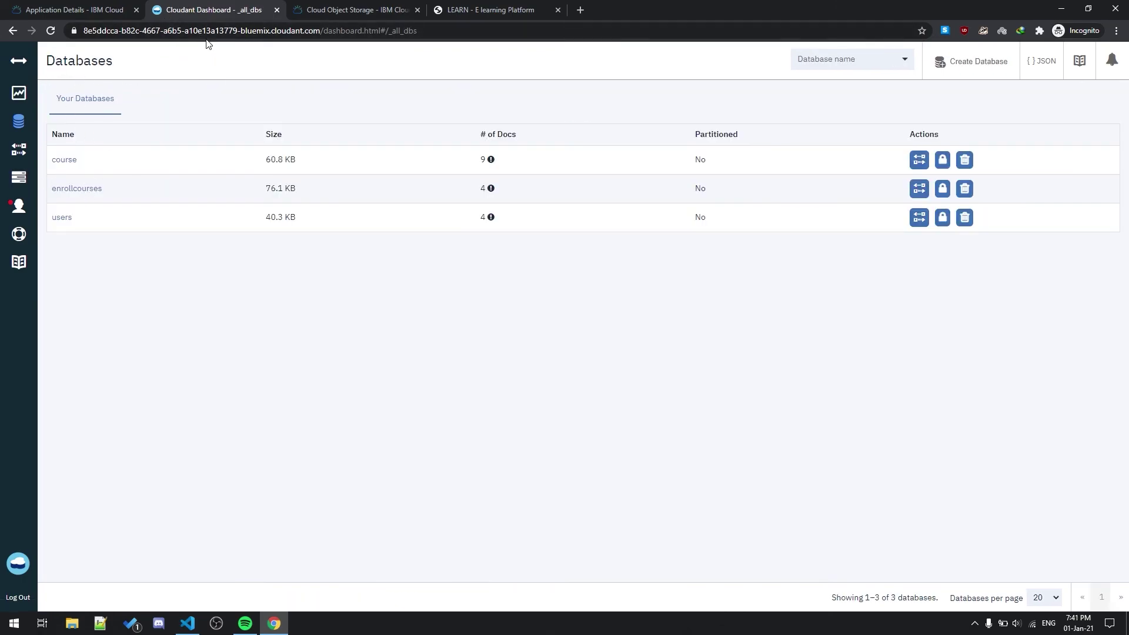
{"action": "left_click", "coordinate": [343, 9]}
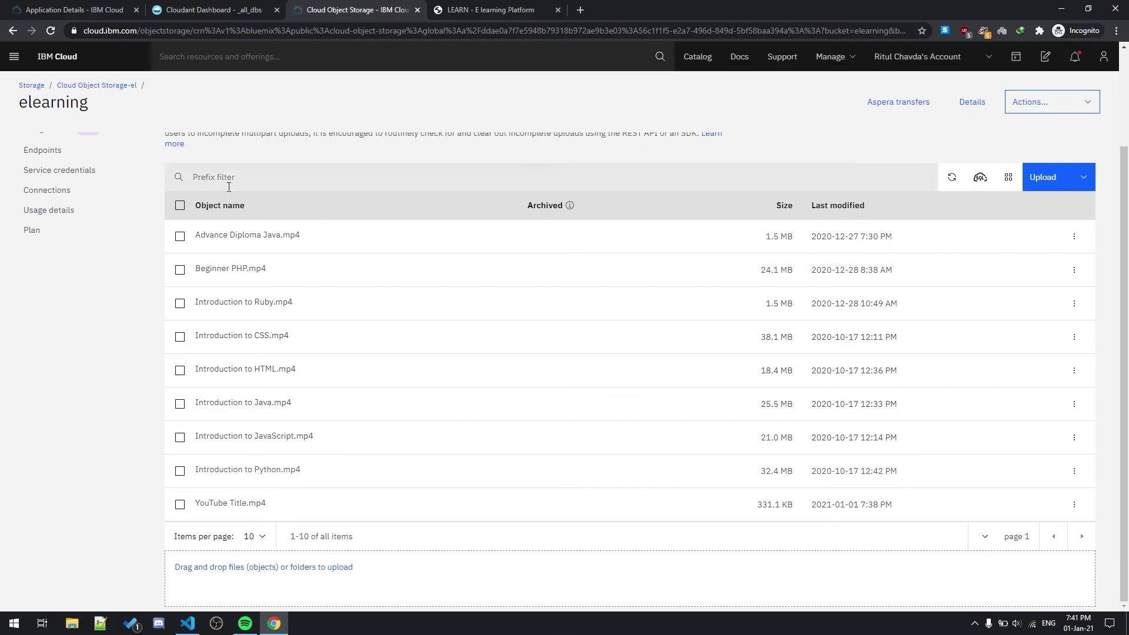
{"action": "scroll", "coordinate": [220, 184], "scroll_direction": "up", "scroll_amount": 1}
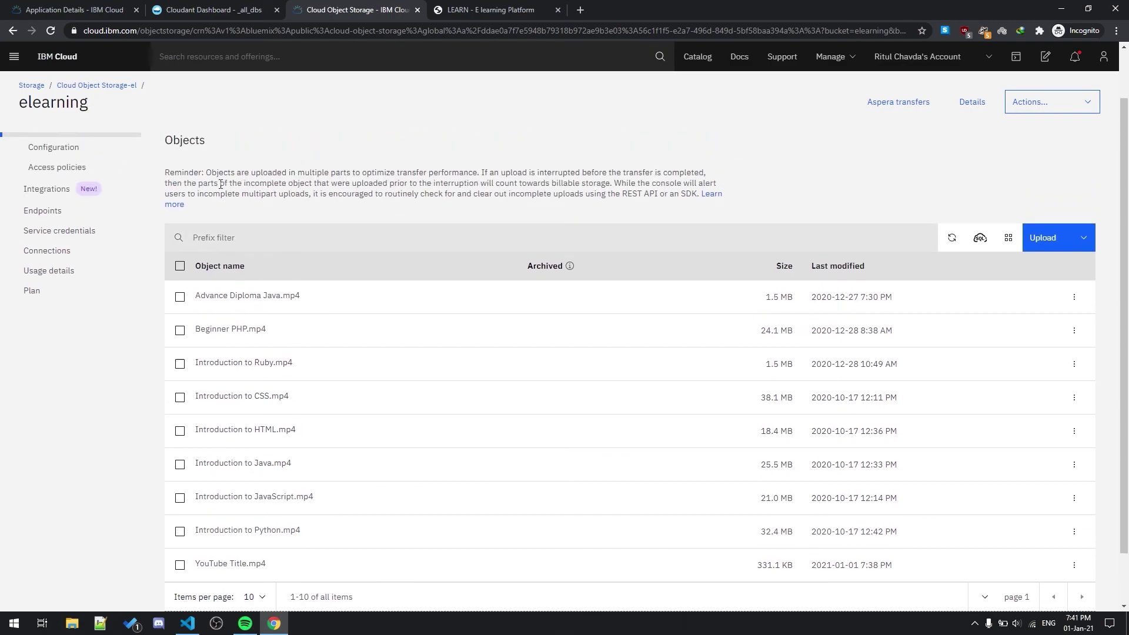
{"action": "scroll", "coordinate": [220, 184], "scroll_direction": "up", "scroll_amount": 1}
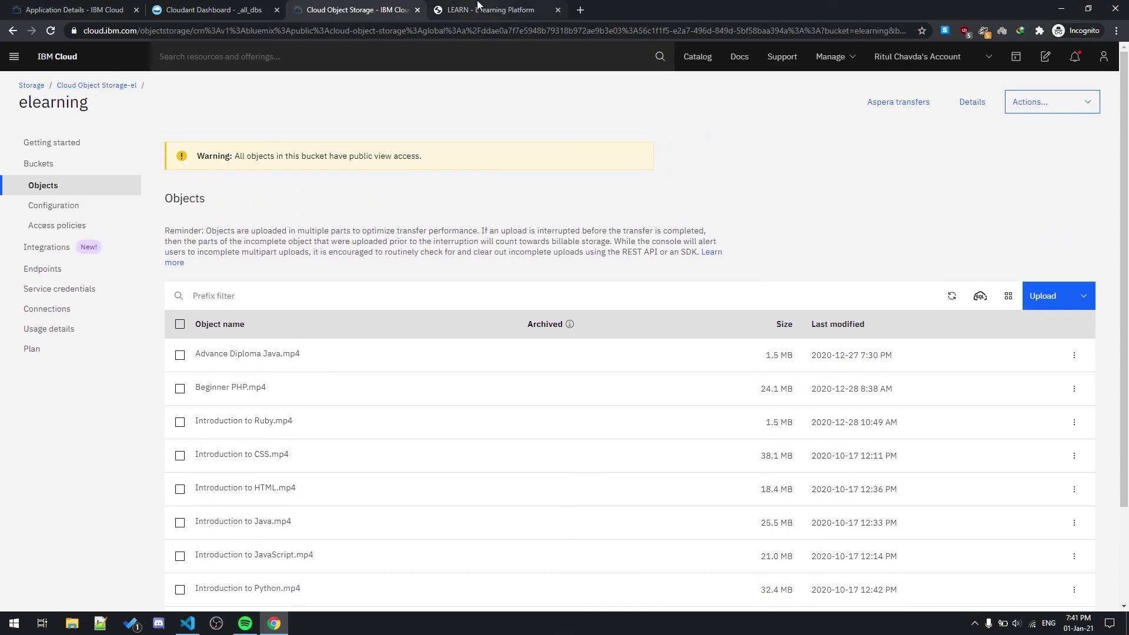
Step: Switch back to the logged-out LEARN home page at 127.0.0.1:8000
{"action": "left_click", "coordinate": [477, 6]}
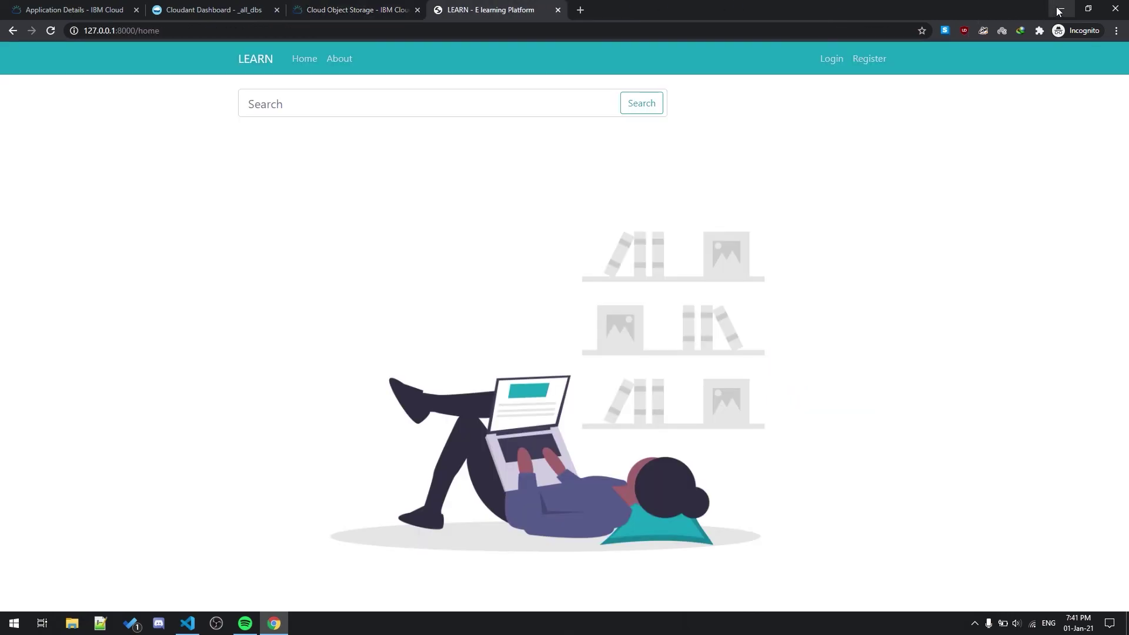